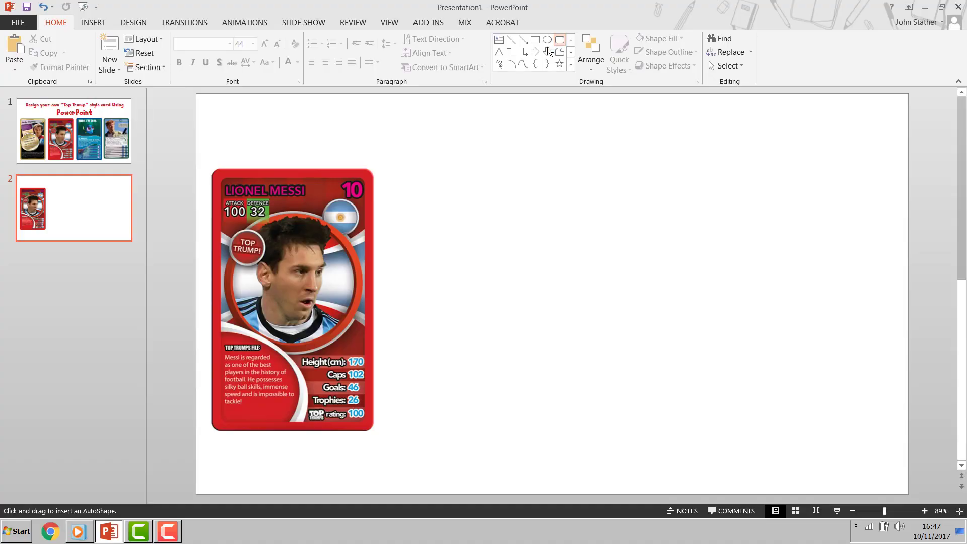
Step: Draw a large rounded-rectangle card beside the sample, then fit a smaller inner rounded rectangle onto it
{"action": "mouse_move", "coordinate": [408, 155]}
{"action": "left_mouse_down"}
{"action": "mouse_move", "coordinate": [537, 325]}
{"action": "mouse_move", "coordinate": [572, 399]}
{"action": "mouse_move", "coordinate": [565, 414]}
{"action": "left_mouse_up"}
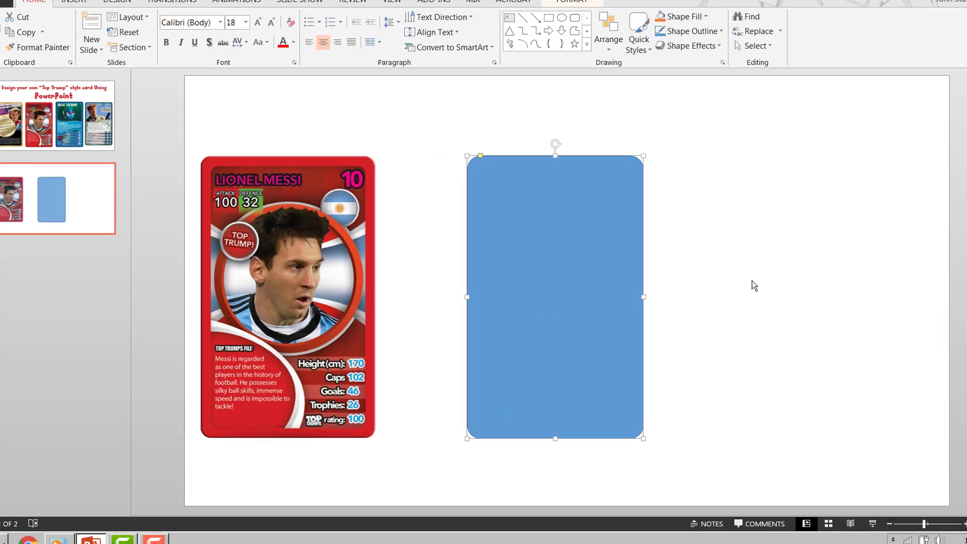
{"action": "left_click", "coordinate": [660, 267]}
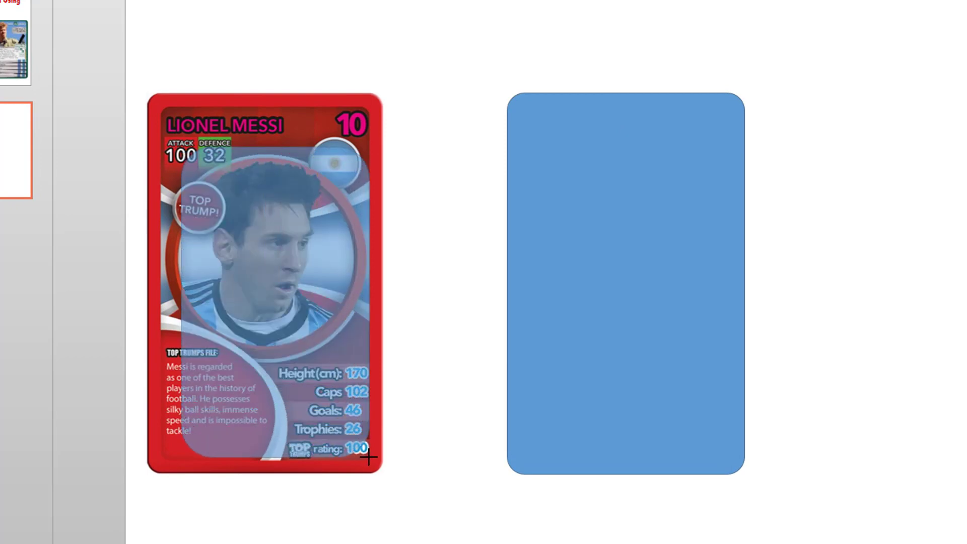
{"action": "right_click", "coordinate": [370, 458]}
{"action": "left_click", "coordinate": [252, 316]}
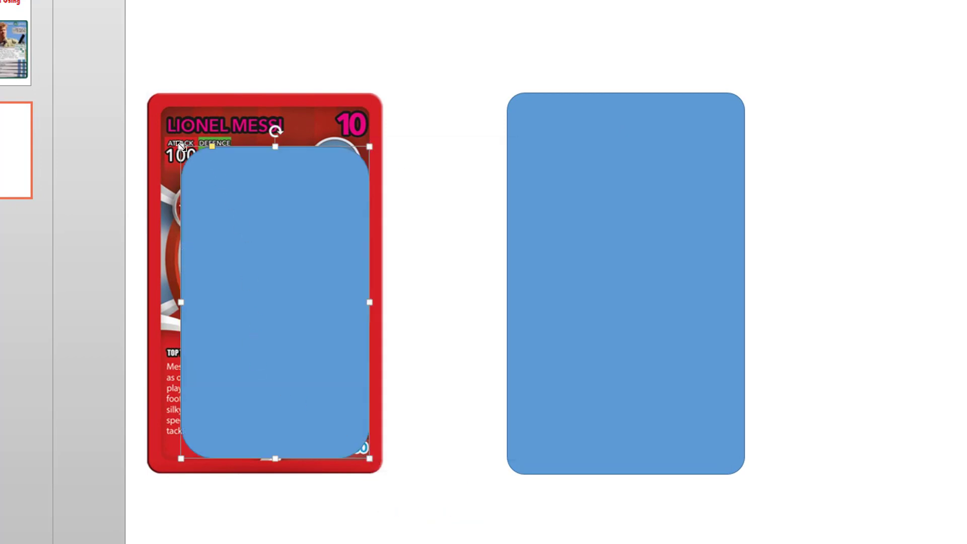
{"action": "left_click_drag", "start_coordinate": [180, 146], "coordinate": [171, 107]}
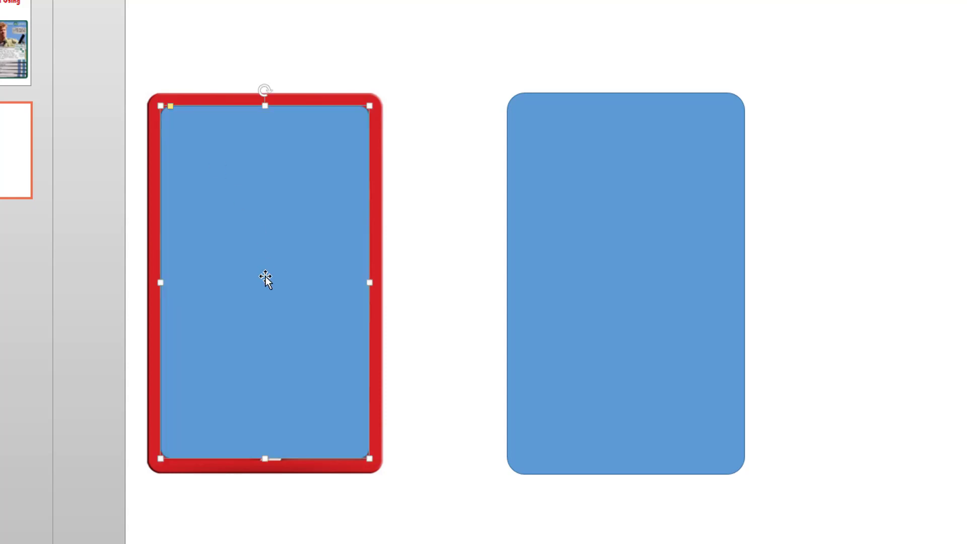
{"action": "left_click_drag", "start_coordinate": [266, 279], "coordinate": [636, 274]}
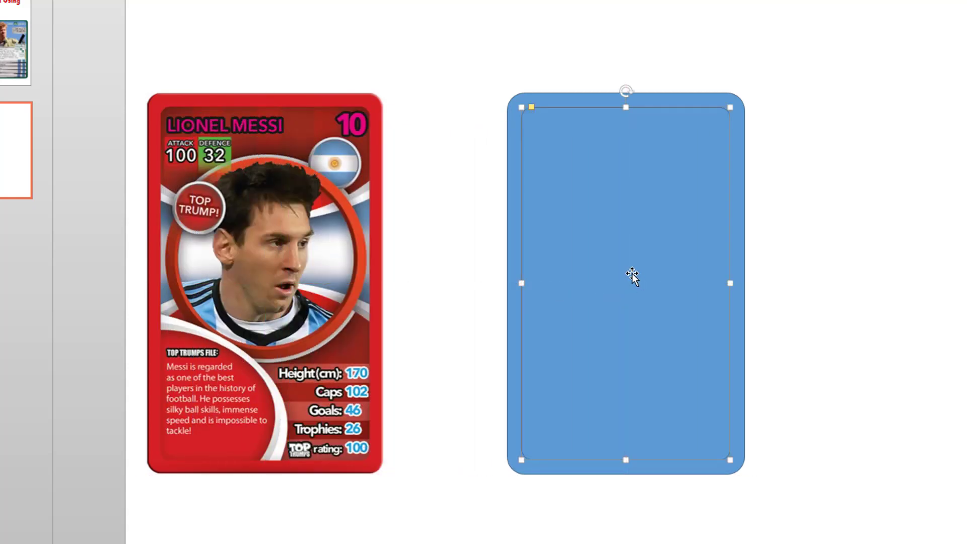
{"action": "left_click", "coordinate": [462, 70]}
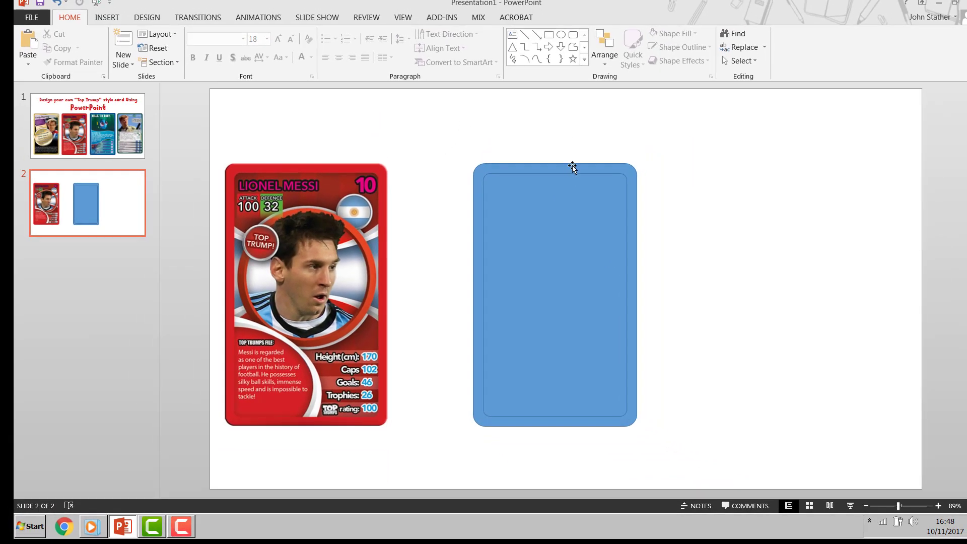
Step: Fill the outer card shape with the sample card's red using the Eyedropper
{"action": "left_click", "coordinate": [572, 166]}
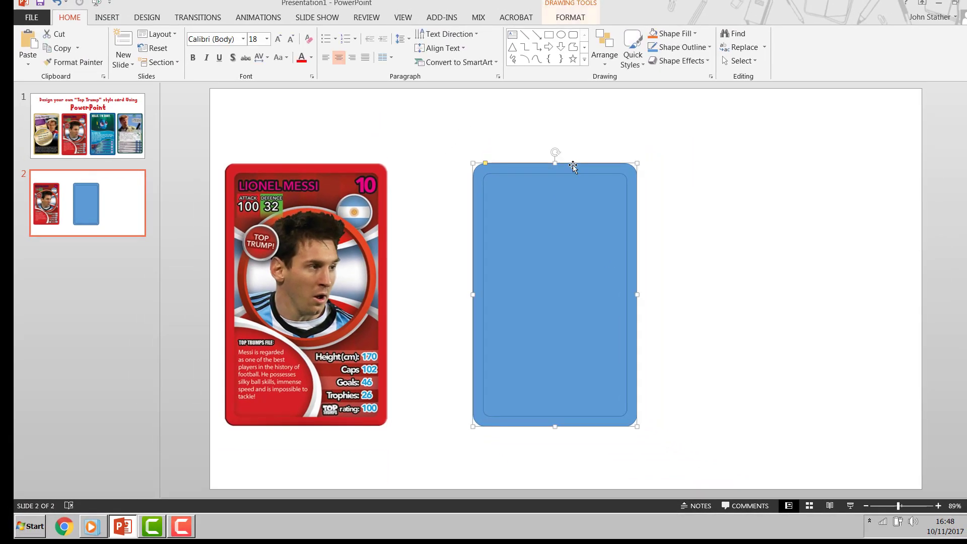
{"action": "left_click", "coordinate": [711, 77]}
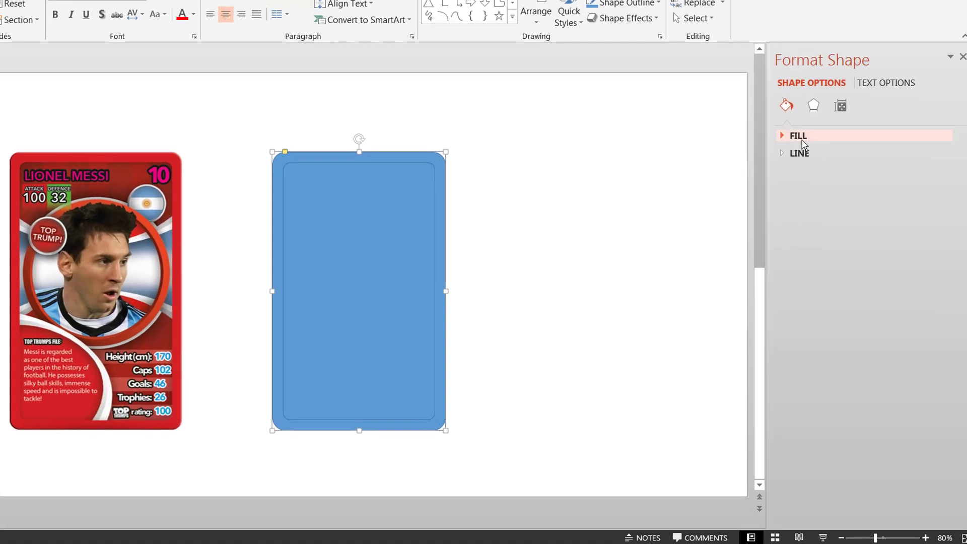
{"action": "left_click", "coordinate": [827, 161]}
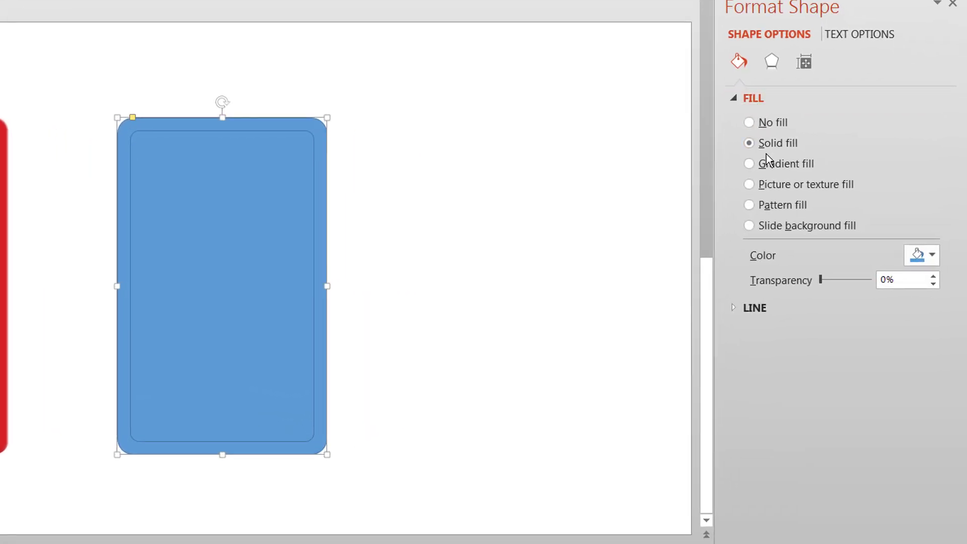
{"action": "left_click", "coordinate": [933, 254]}
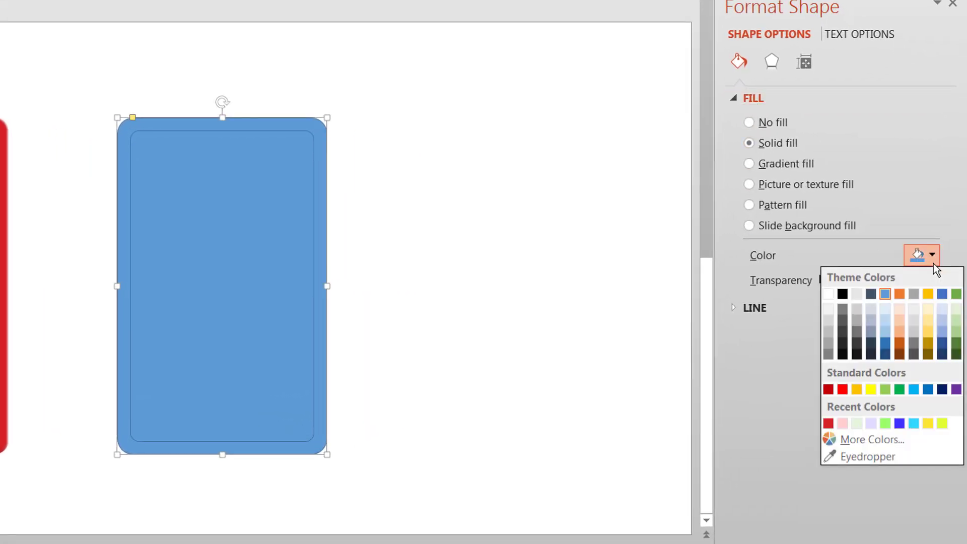
{"action": "left_click", "coordinate": [885, 458]}
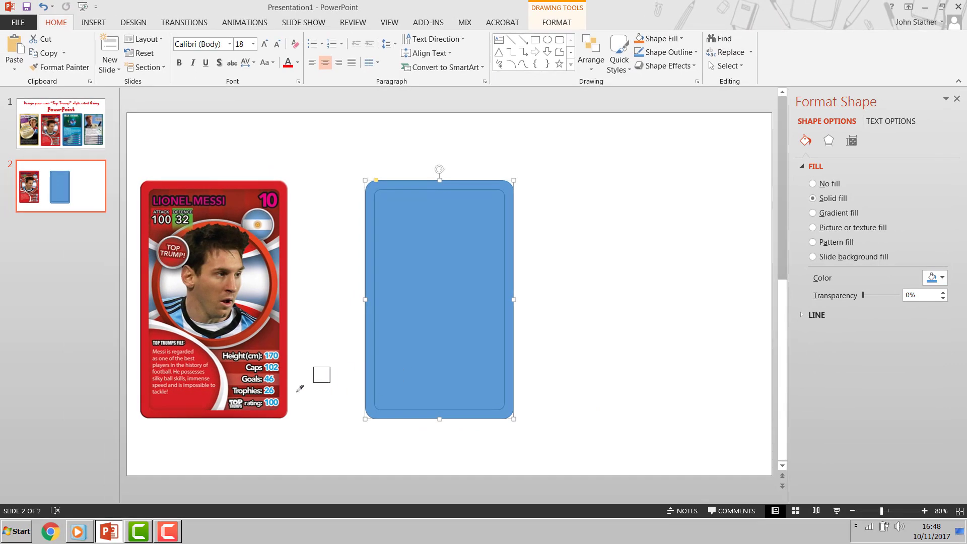
{"action": "left_click", "coordinate": [286, 388]}
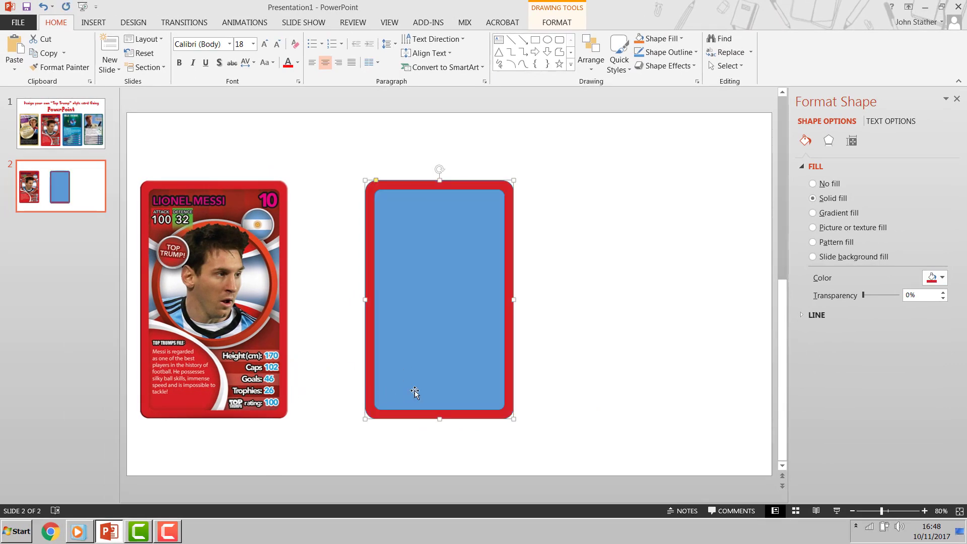
{"action": "left_click", "coordinate": [414, 320]}
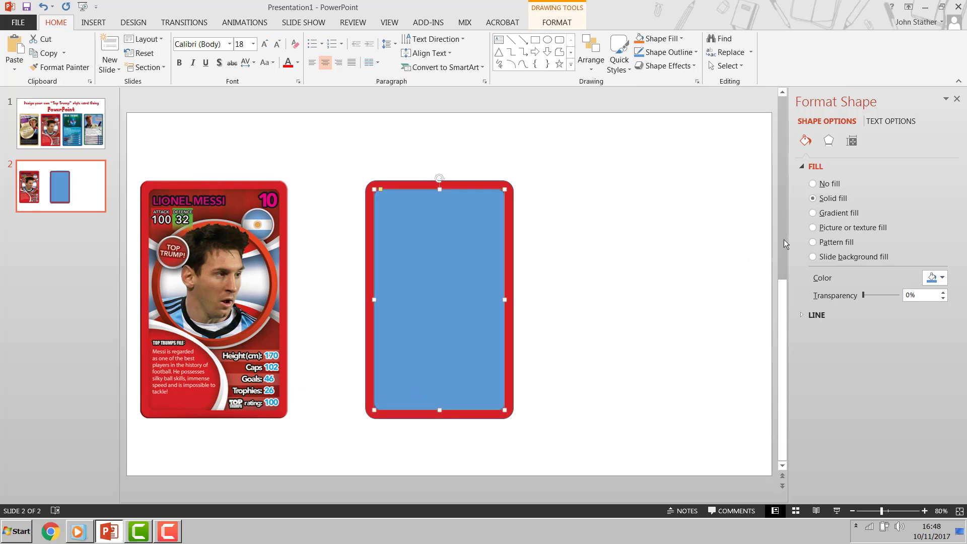
Step: Give the inner panel a gradient fill running diagonally at 45°
{"action": "left_click", "coordinate": [813, 213]}
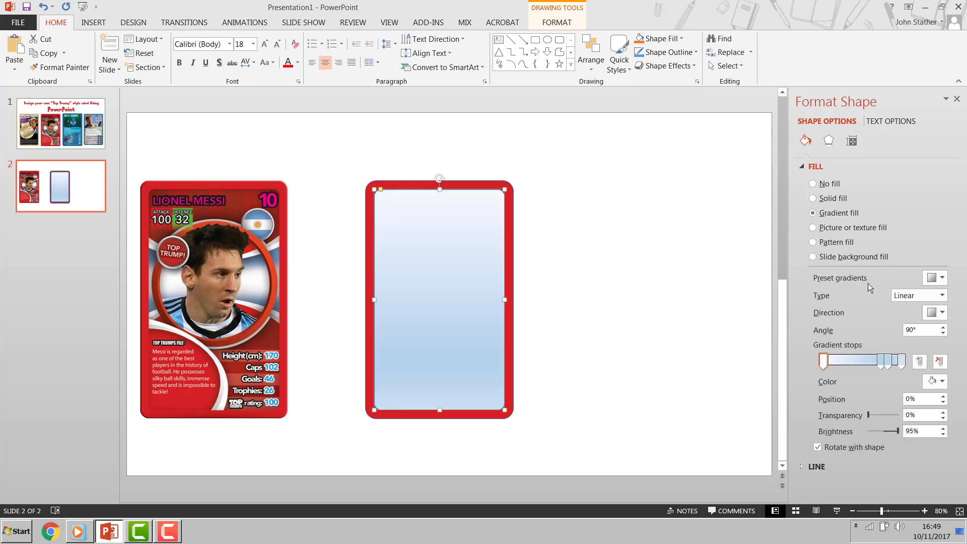
{"action": "left_click", "coordinate": [942, 313]}
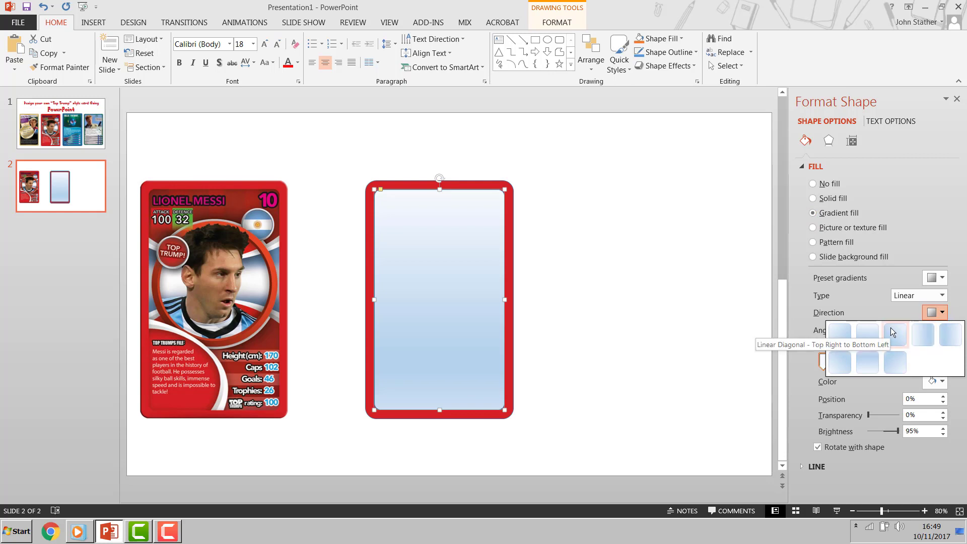
{"action": "left_click", "coordinate": [838, 333]}
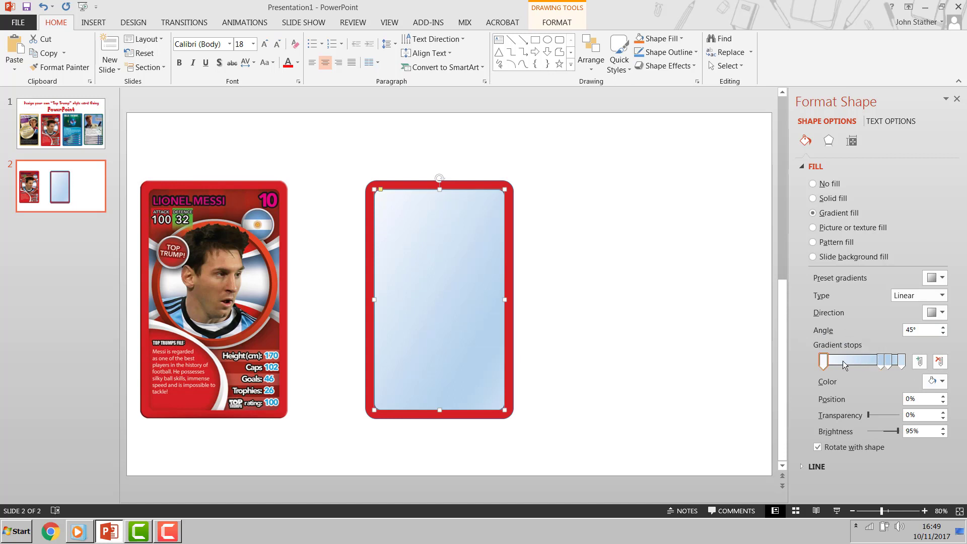
Step: Set the first gradient stop to the card's dark red and the last to its red
{"action": "left_click", "coordinate": [823, 363]}
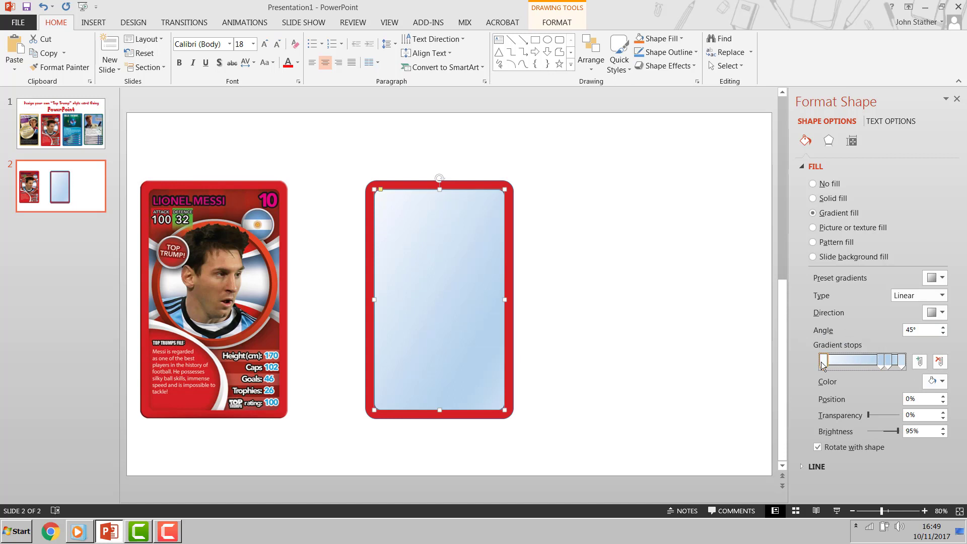
{"action": "left_click", "coordinate": [936, 381]}
{"action": "left_click", "coordinate": [896, 368]}
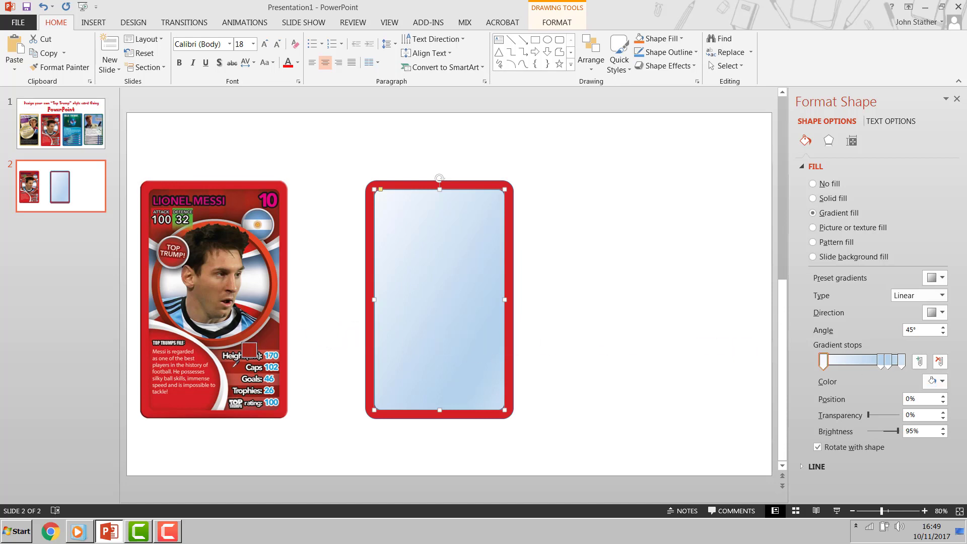
{"action": "left_click", "coordinate": [245, 356]}
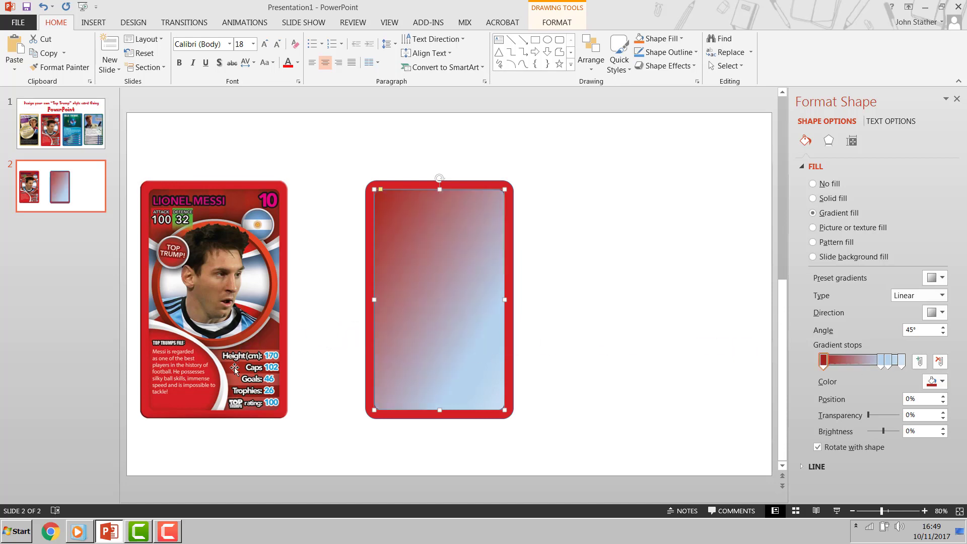
{"action": "left_click", "coordinate": [901, 361]}
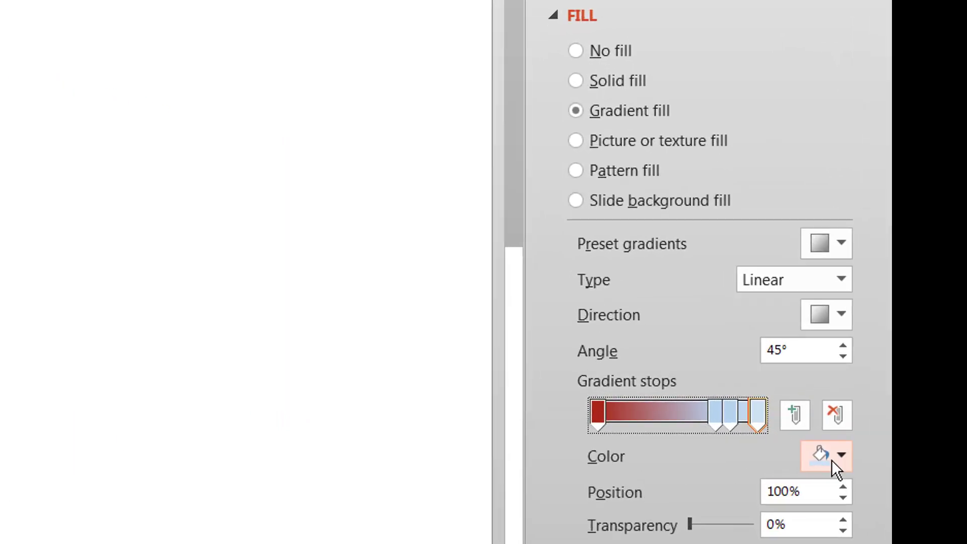
{"action": "left_click", "coordinate": [819, 415]}
{"action": "left_click", "coordinate": [767, 392]}
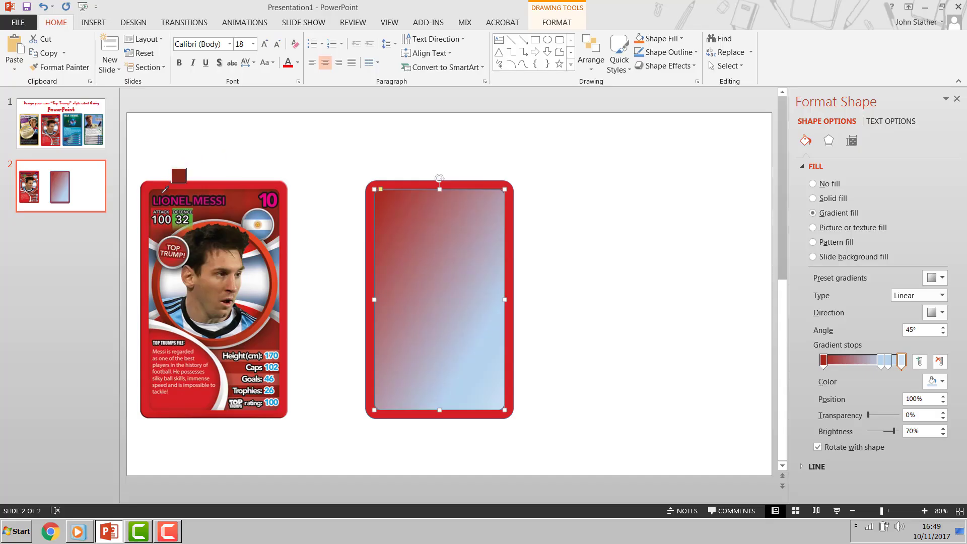
{"action": "left_click", "coordinate": [164, 190]}
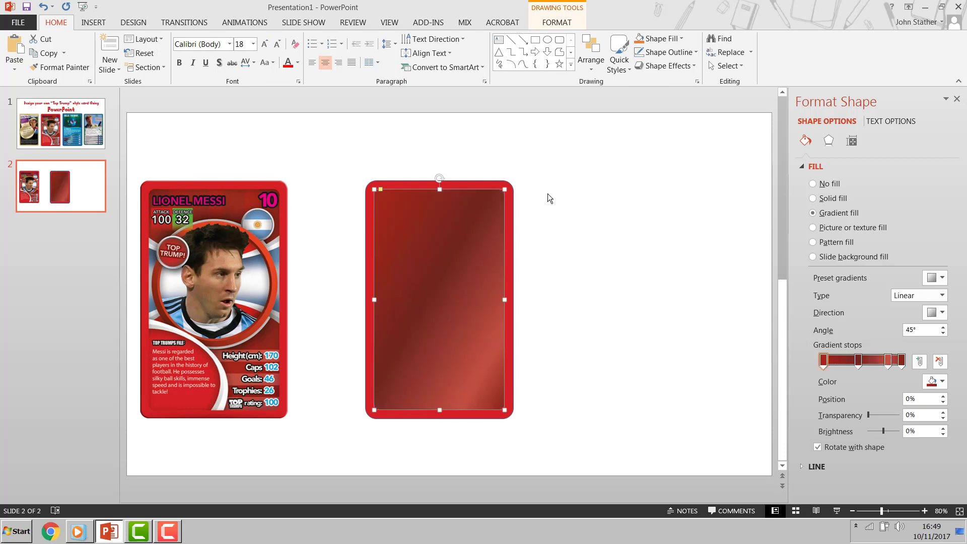
{"action": "left_click", "coordinate": [547, 195]}
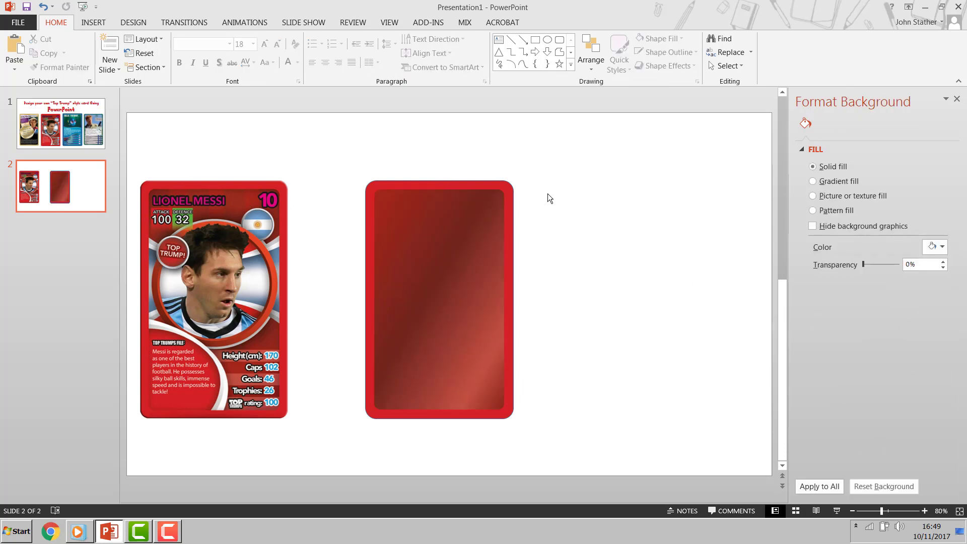
Step: Draw a circle sized to the sample's photo circle and place it in the card's upper part
{"action": "left_click", "coordinate": [547, 40]}
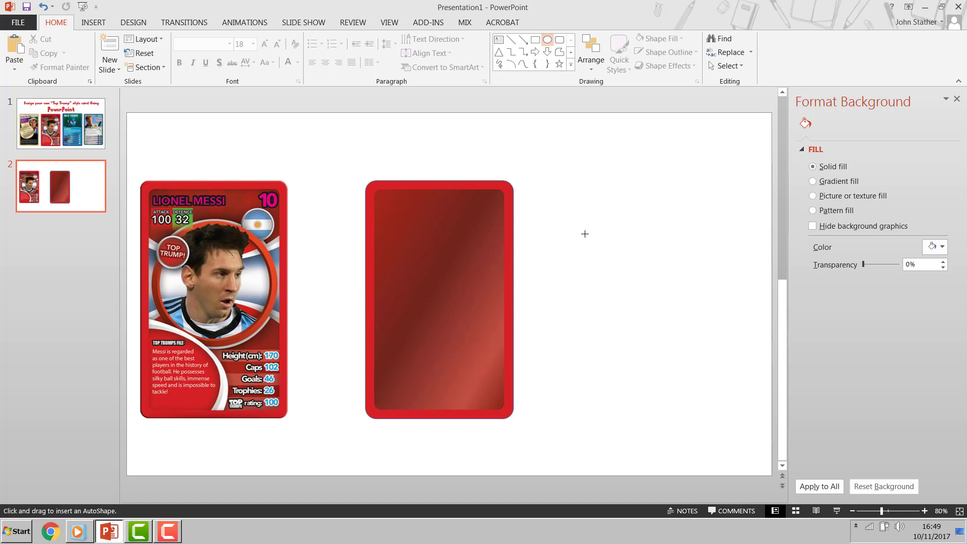
{"action": "left_click_drag", "start_coordinate": [585, 233], "coordinate": [695, 341]}
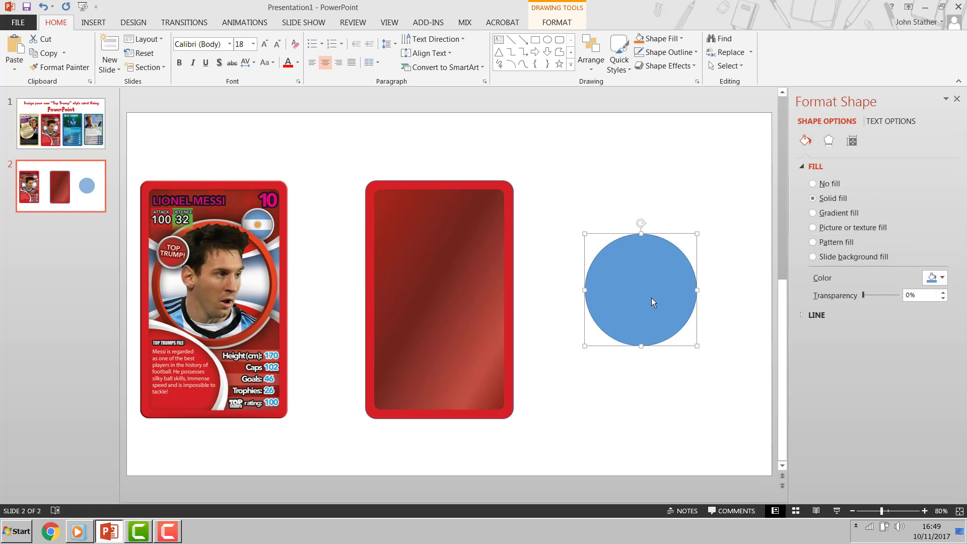
{"action": "left_click_drag", "start_coordinate": [651, 298], "coordinate": [217, 283]}
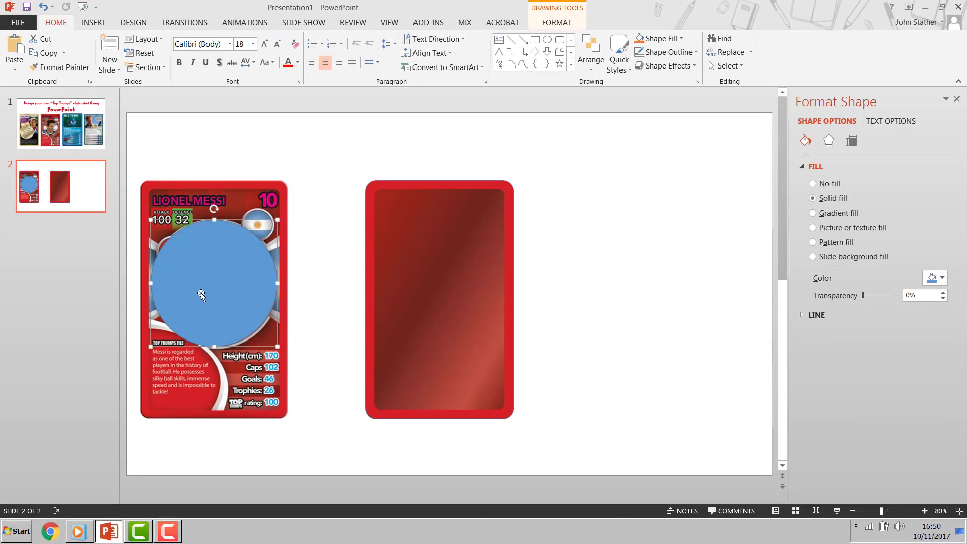
{"action": "left_click_drag", "start_coordinate": [200, 294], "coordinate": [426, 287]}
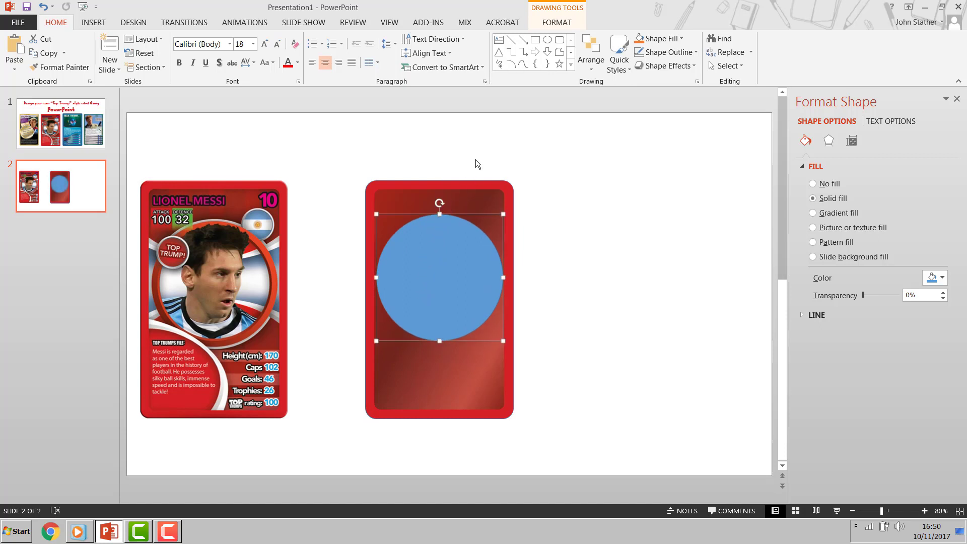
{"action": "left_click", "coordinate": [657, 53]}
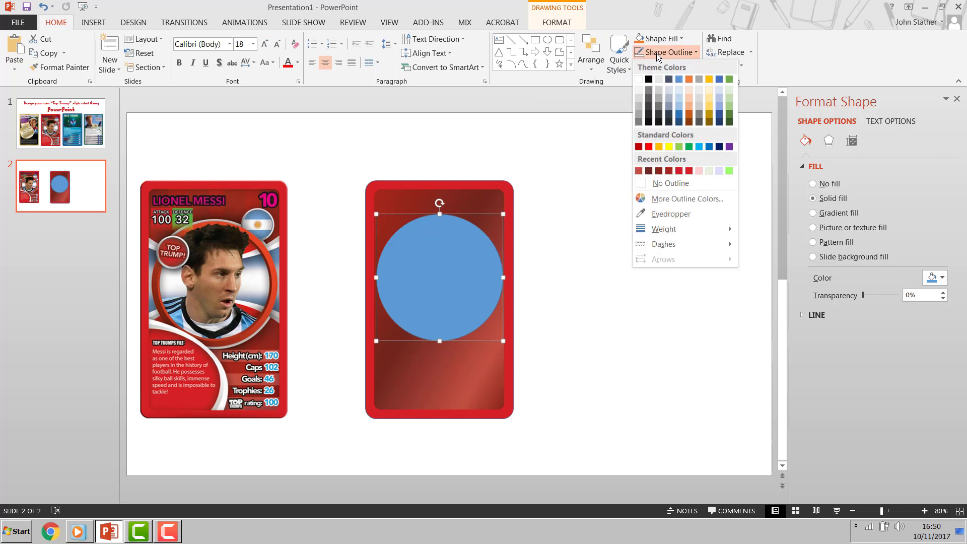
{"action": "mouse_move", "coordinate": [678, 230]}
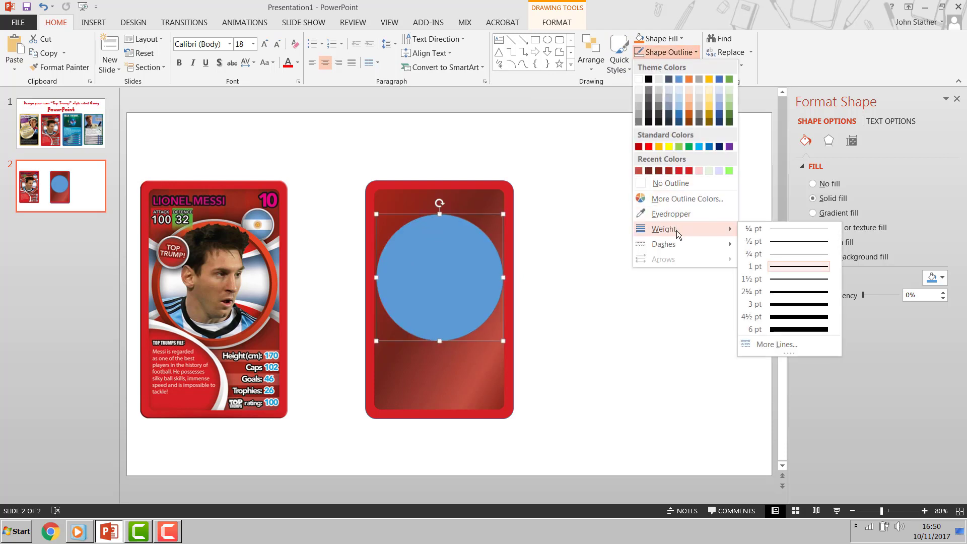
Step: Thicken the circle's outline to 13.75 pt
{"action": "left_click", "coordinate": [774, 345]}
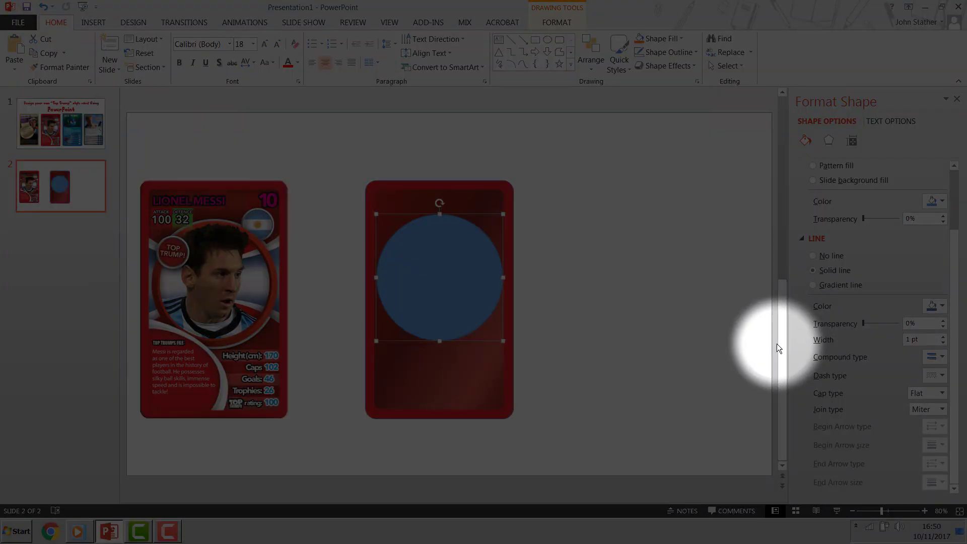
{"action": "left_click", "coordinate": [943, 337]}
{"action": "left_click", "coordinate": [943, 337]}
{"action": "left_click", "coordinate": [943, 337]}
{"action": "left_click", "coordinate": [943, 336]}
{"action": "left_click", "coordinate": [943, 336]}
{"action": "left_click", "coordinate": [943, 336]}
{"action": "left_click", "coordinate": [943, 336]}
{"action": "left_click", "coordinate": [943, 336]}
{"action": "left_click", "coordinate": [943, 336]}
{"action": "left_click", "coordinate": [944, 336]}
{"action": "left_click", "coordinate": [943, 336]}
{"action": "left_click", "coordinate": [943, 336]}
{"action": "left_click", "coordinate": [943, 336]}
{"action": "left_click", "coordinate": [943, 335]}
{"action": "left_click", "coordinate": [943, 336]}
{"action": "left_click", "coordinate": [943, 336]}
{"action": "left_click", "coordinate": [943, 336]}
{"action": "left_click", "coordinate": [943, 336]}
{"action": "left_click", "coordinate": [943, 336]}
{"action": "left_click", "coordinate": [943, 337]}
{"action": "left_click", "coordinate": [943, 336]}
{"action": "left_click", "coordinate": [943, 336]}
{"action": "left_click", "coordinate": [943, 337]}
{"action": "left_click", "coordinate": [943, 336]}
{"action": "left_click", "coordinate": [943, 337]}
{"action": "left_click", "coordinate": [943, 336]}
{"action": "left_click", "coordinate": [943, 337]}
{"action": "left_click", "coordinate": [943, 336]}
{"action": "left_click", "coordinate": [944, 337]}
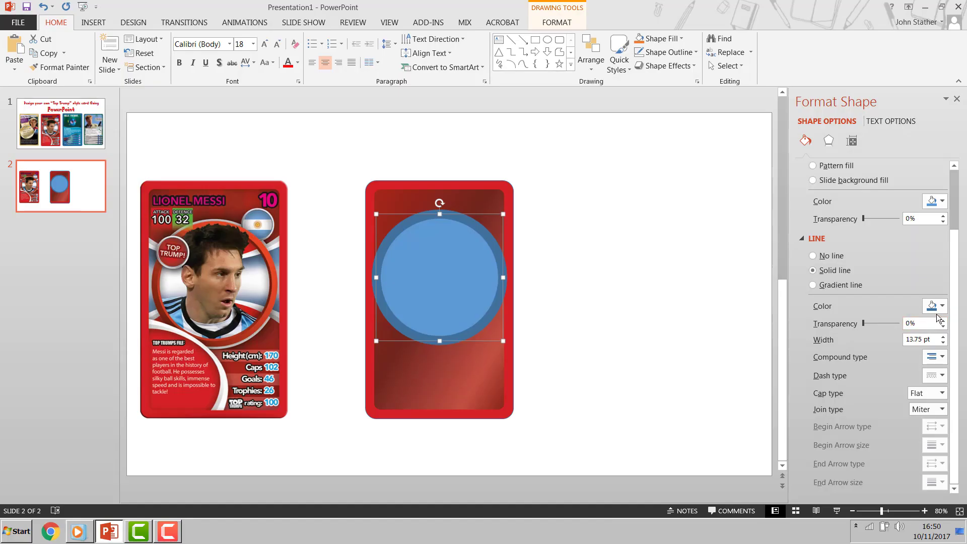
Step: Colour the outline with the card's red and set the circle to No fill
{"action": "left_click", "coordinate": [940, 307]}
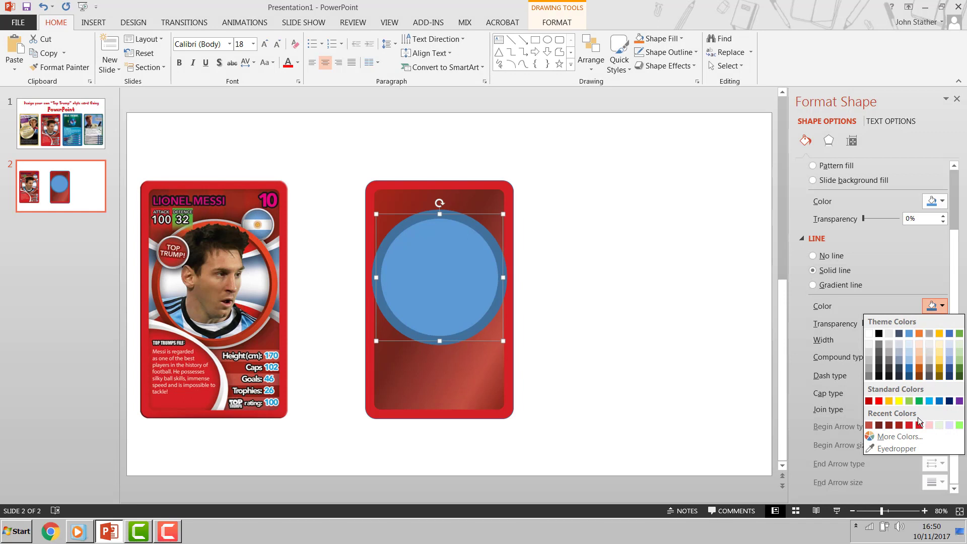
{"action": "left_click", "coordinate": [896, 448]}
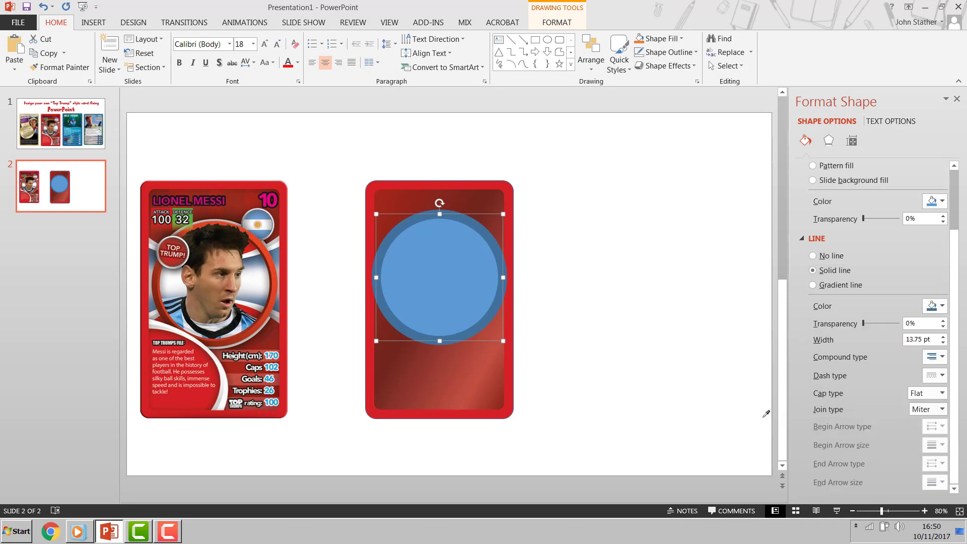
{"action": "left_click", "coordinate": [276, 285]}
{"action": "scroll", "coordinate": [827, 255], "scroll_direction": "up", "scroll_amount": 3}
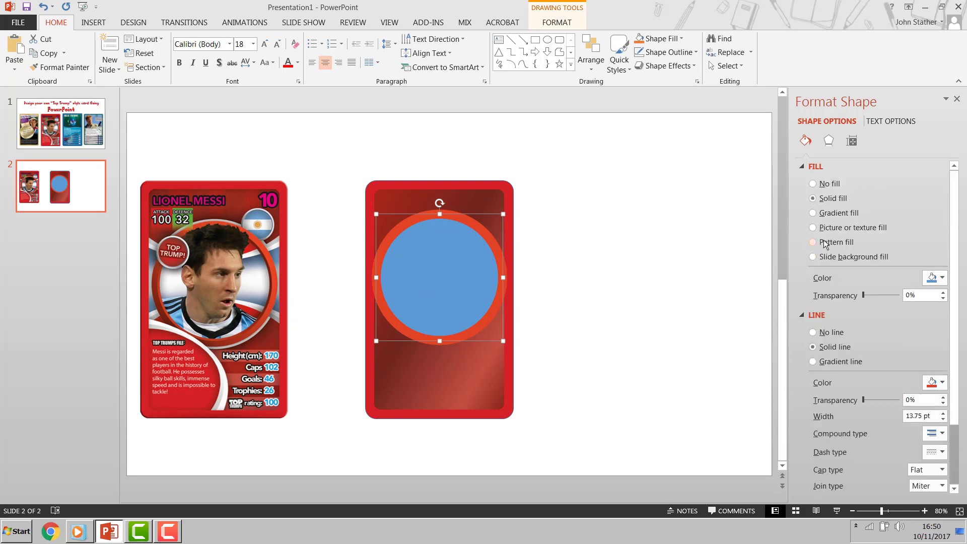
{"action": "left_click", "coordinate": [812, 184]}
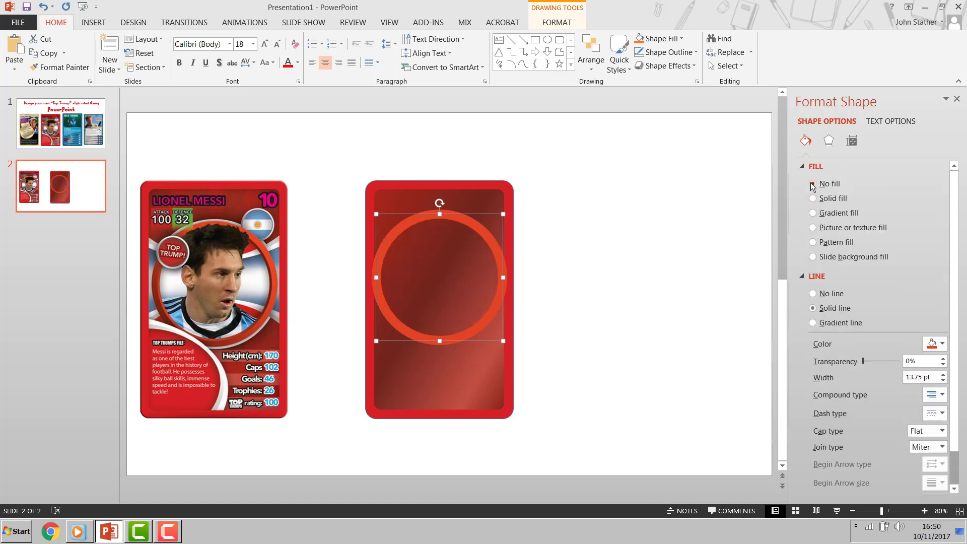
Step: Shrink the ring slightly on the card panel
{"action": "left_click", "coordinate": [539, 190]}
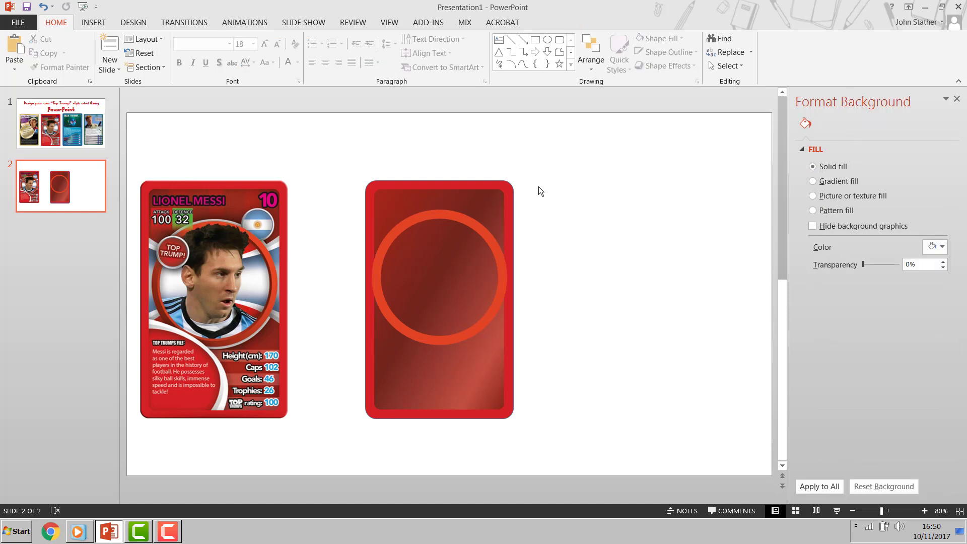
{"action": "left_click", "coordinate": [495, 276]}
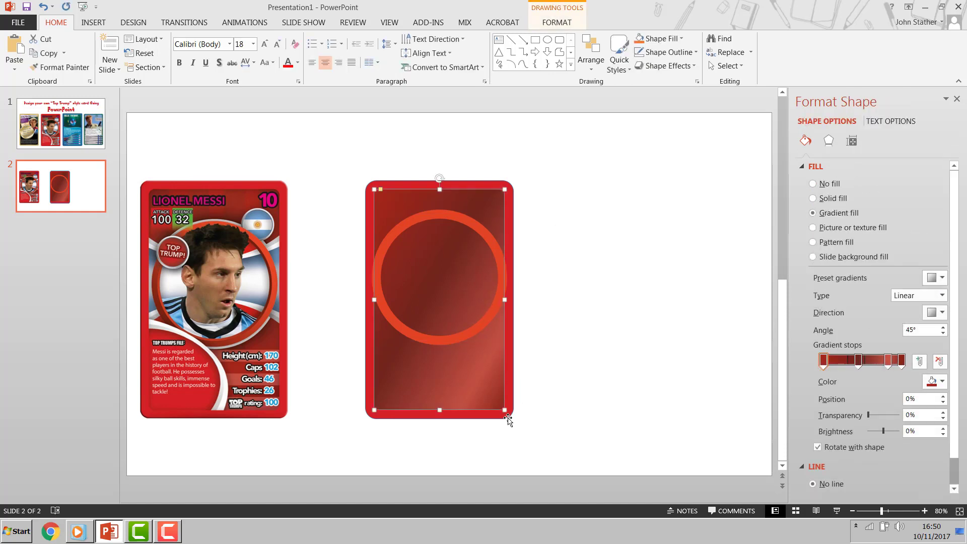
{"action": "left_click", "coordinate": [479, 319]}
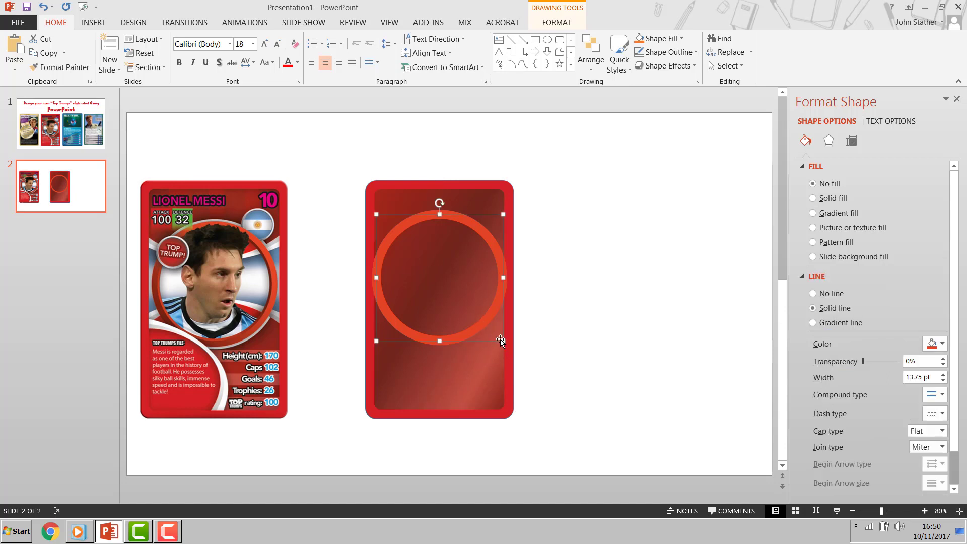
{"action": "left_click_drag", "start_coordinate": [501, 340], "coordinate": [477, 312]}
{"action": "left_click", "coordinate": [587, 319]}
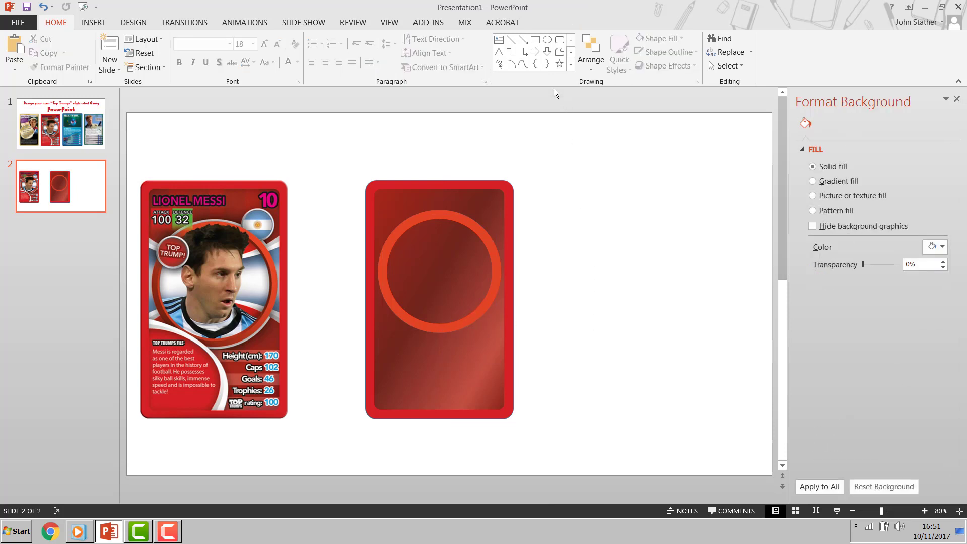
Step: Draw a small circle at the card's top-right corner
{"action": "left_click", "coordinate": [548, 41]}
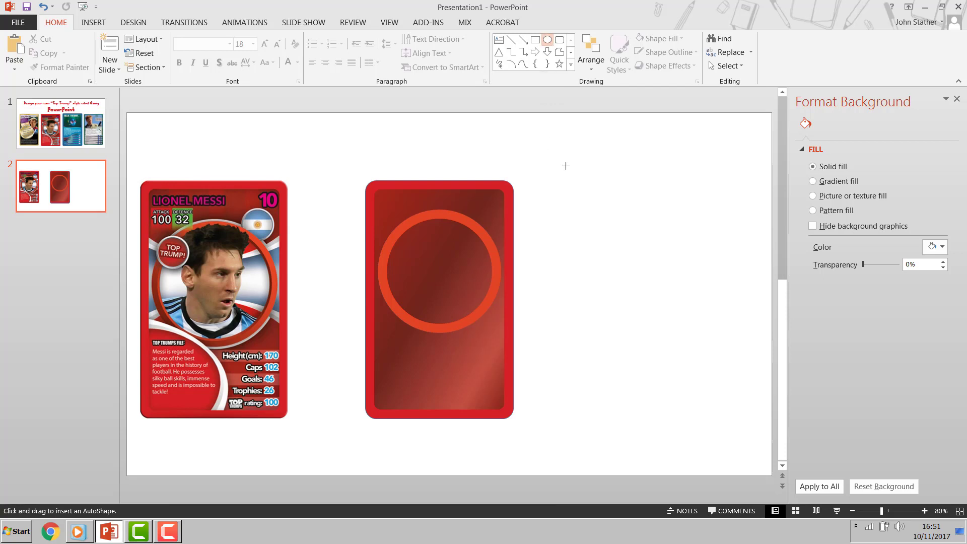
{"action": "mouse_move", "coordinate": [565, 166]}
{"action": "left_mouse_down"}
{"action": "mouse_move", "coordinate": [608, 207]}
{"action": "mouse_move", "coordinate": [486, 210]}
{"action": "left_mouse_up"}
{"action": "left_click", "coordinate": [572, 217]}
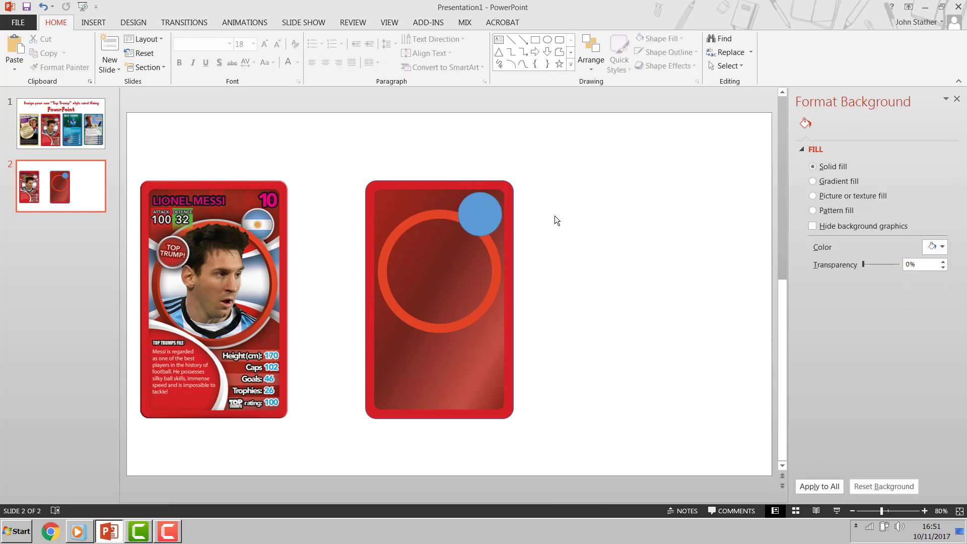
Step: Fill the ring's centre with white
{"action": "left_click", "coordinate": [454, 219]}
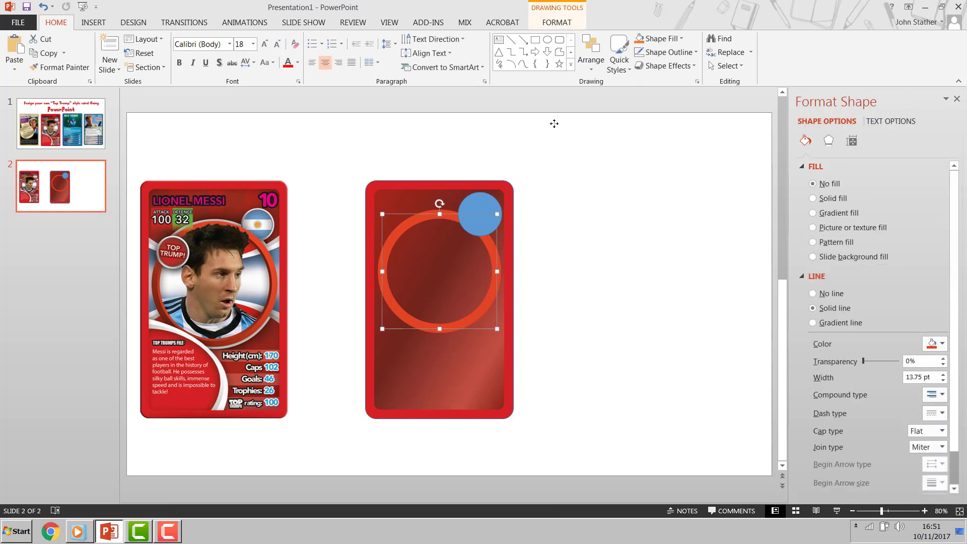
{"action": "left_click", "coordinate": [657, 40]}
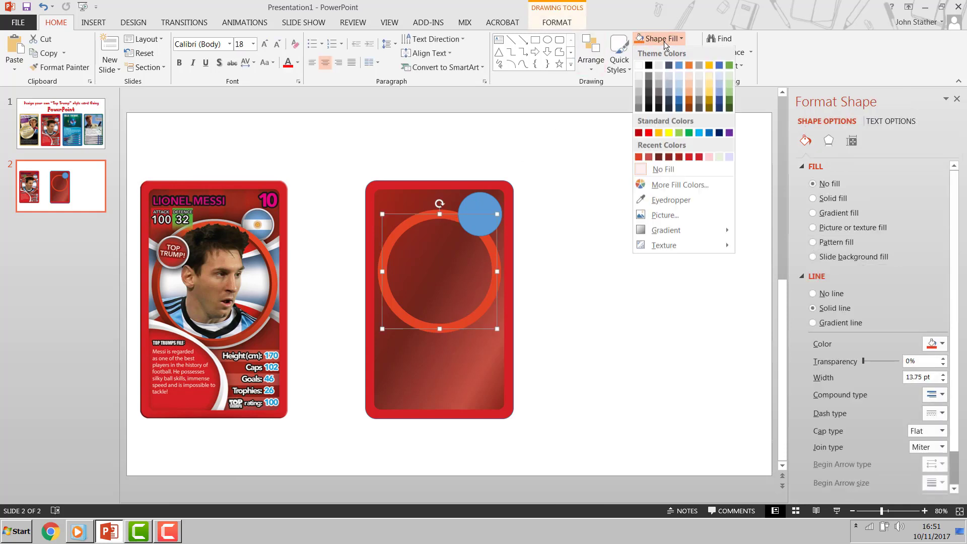
{"action": "left_click", "coordinate": [638, 66]}
{"action": "left_click", "coordinate": [594, 147]}
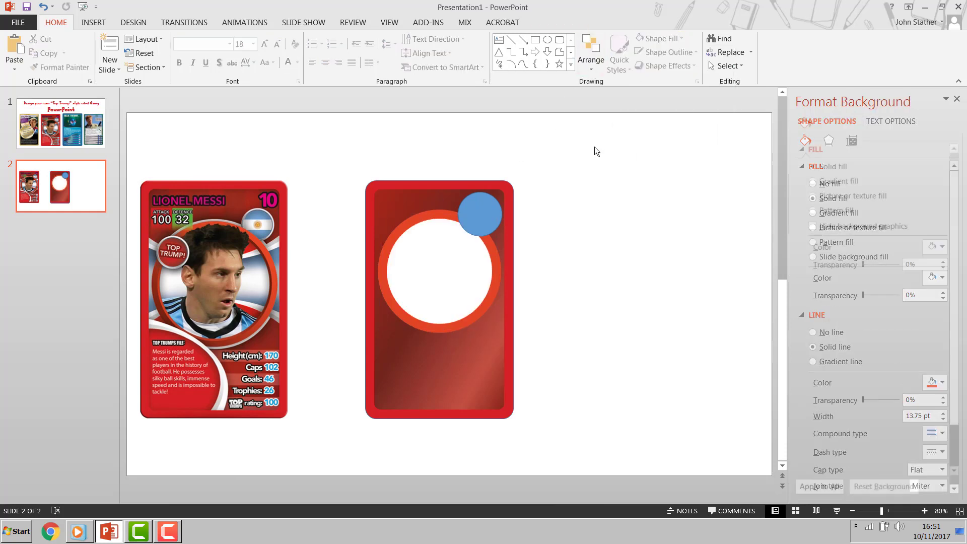
Step: Subtract the ring from the corner circle with Merge Shapes, leaving a curved notch
{"action": "left_click", "coordinate": [482, 213]}
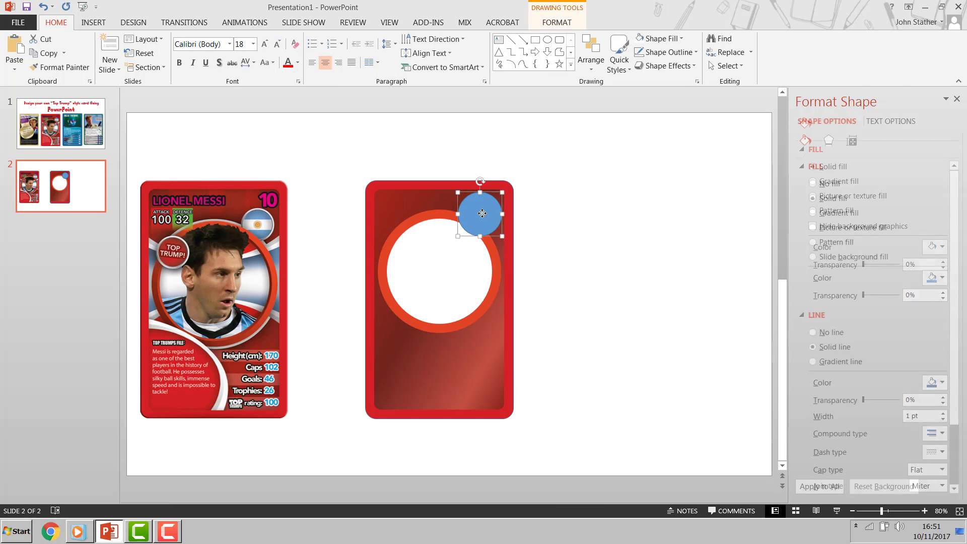
{"action": "left_click", "coordinate": [441, 215], "text": "shift"}
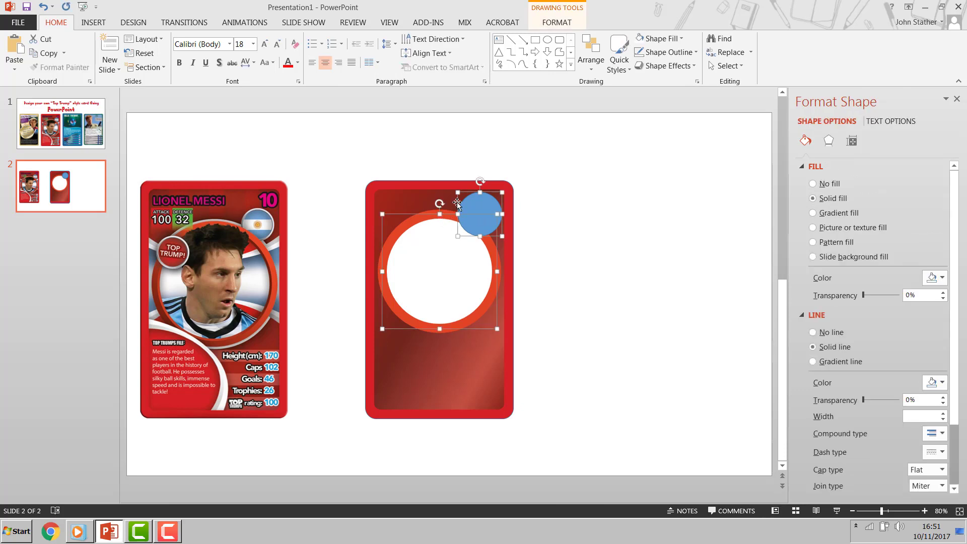
{"action": "left_click", "coordinate": [536, 23]}
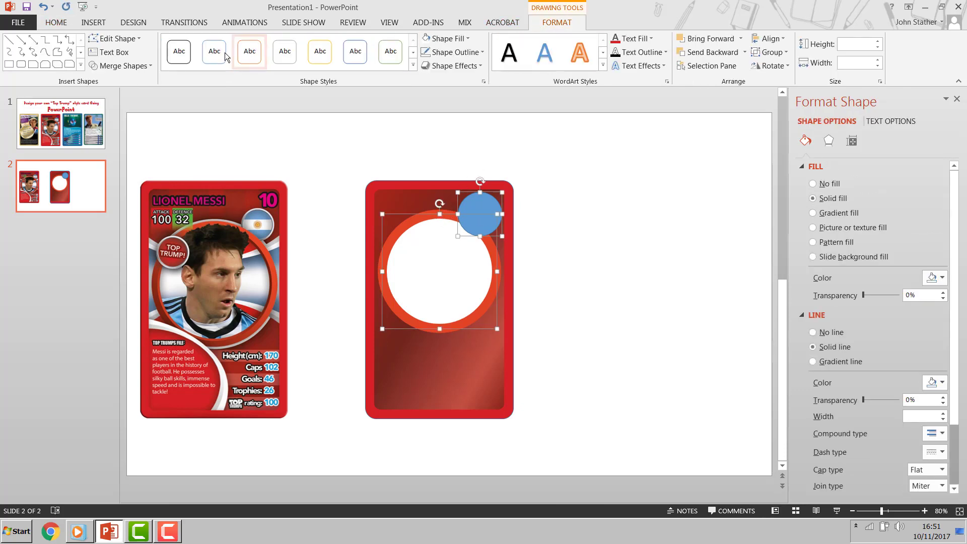
{"action": "left_click", "coordinate": [123, 66]}
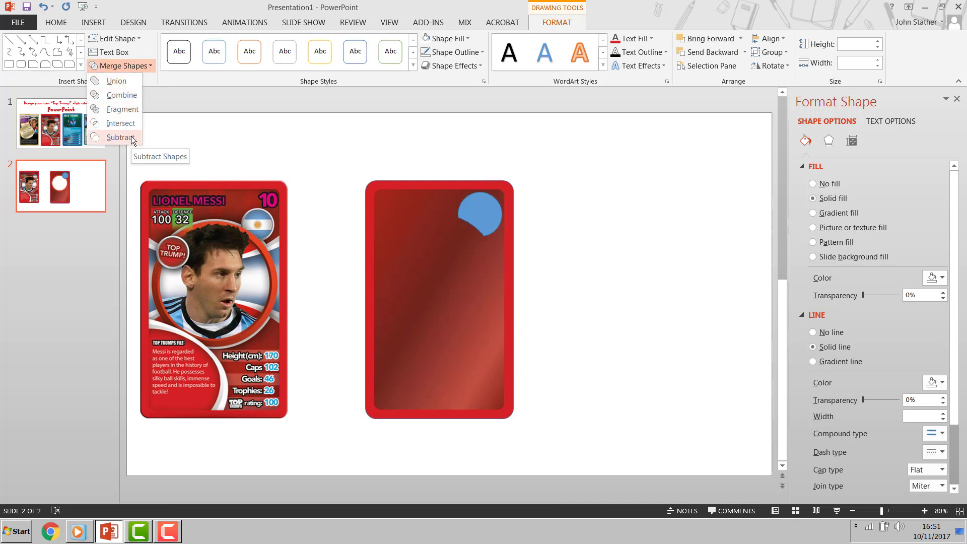
{"action": "left_click", "coordinate": [571, 211]}
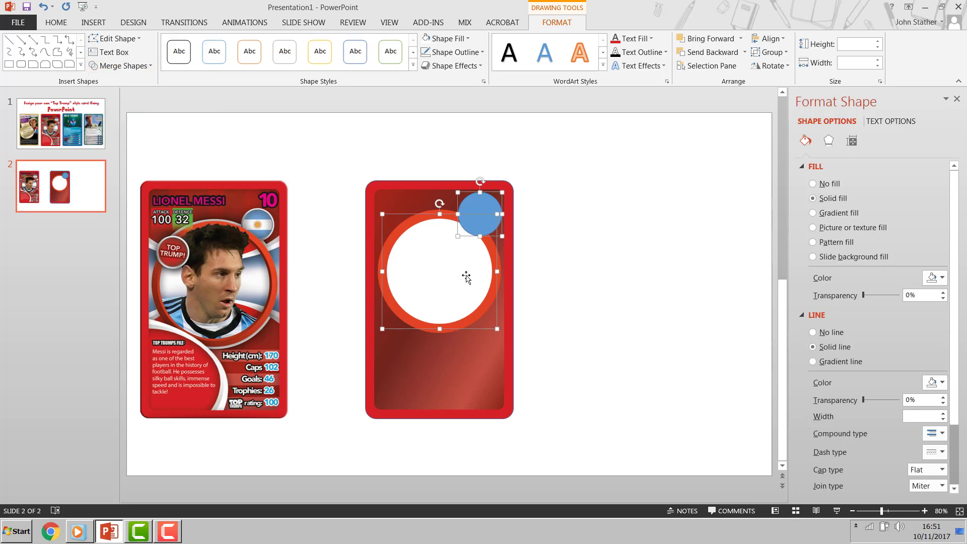
{"action": "left_click", "coordinate": [443, 265]}
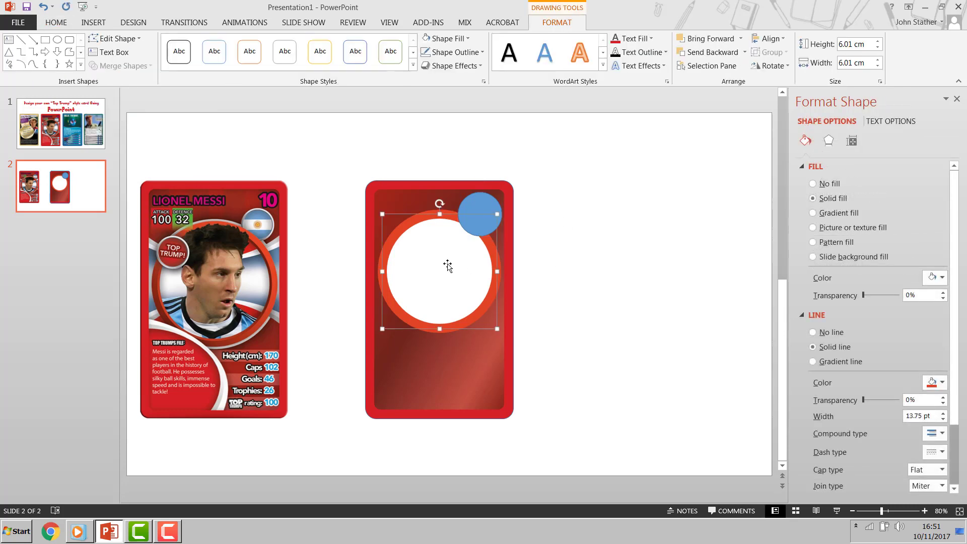
{"action": "left_click", "coordinate": [533, 255]}
{"action": "left_click", "coordinate": [478, 227]}
{"action": "left_click", "coordinate": [457, 255], "text": "shift"}
{"action": "left_click", "coordinate": [119, 67]}
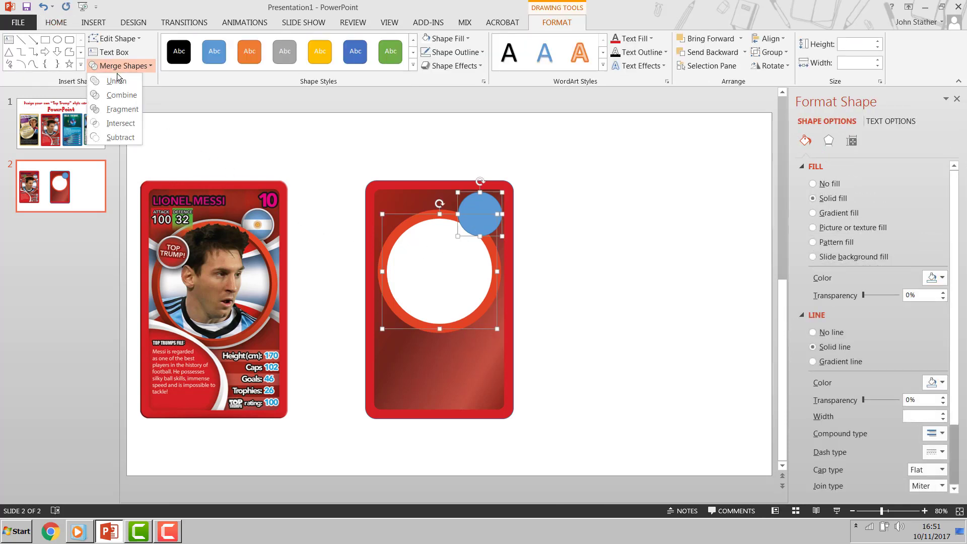
{"action": "left_click", "coordinate": [118, 135]}
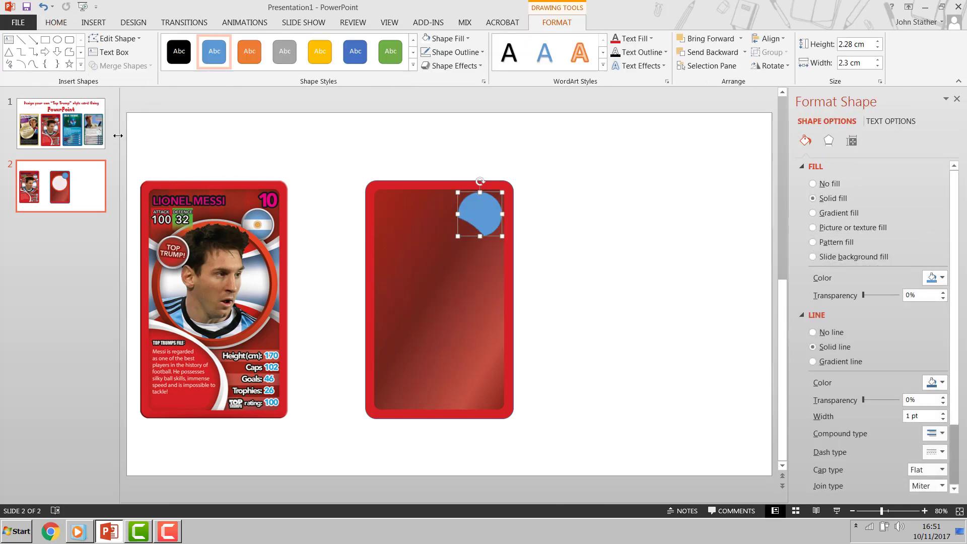
Step: Paste the ring back onto the card
{"action": "left_click", "coordinate": [324, 134]}
{"action": "right_click", "coordinate": [324, 134]}
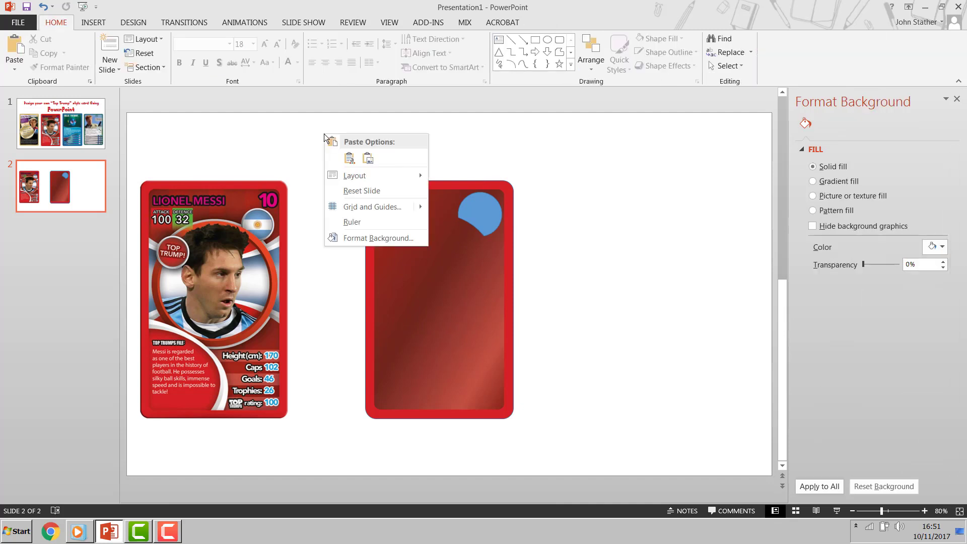
{"action": "left_click", "coordinate": [350, 158]}
{"action": "left_click", "coordinate": [585, 256]}
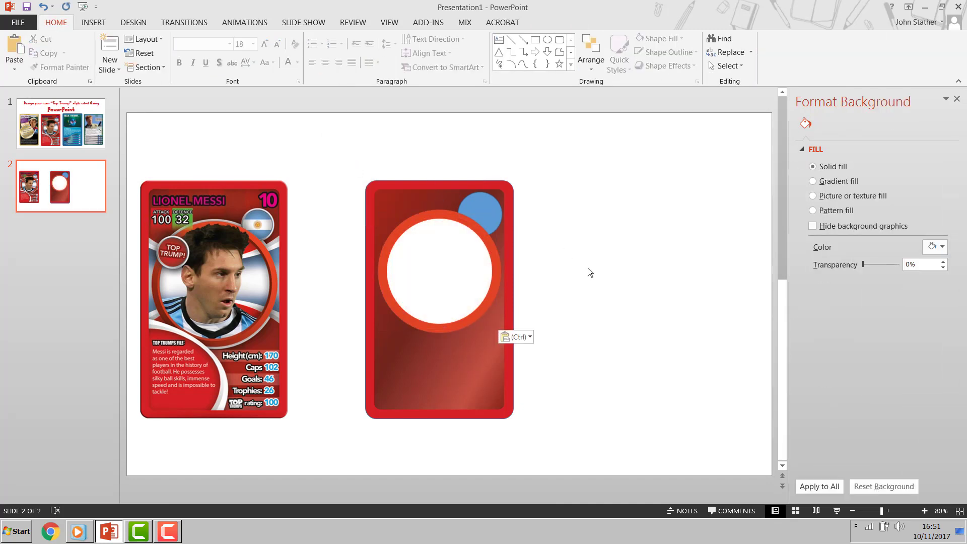
Step: Thicken the corner circle's outline to 4.25 pt
{"action": "left_click", "coordinate": [488, 209]}
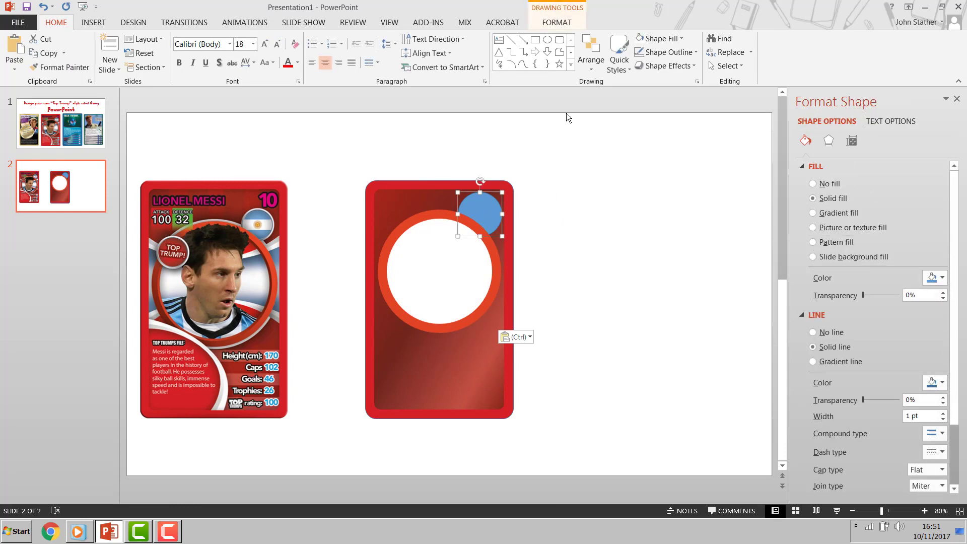
{"action": "double_click", "coordinate": [484, 205]}
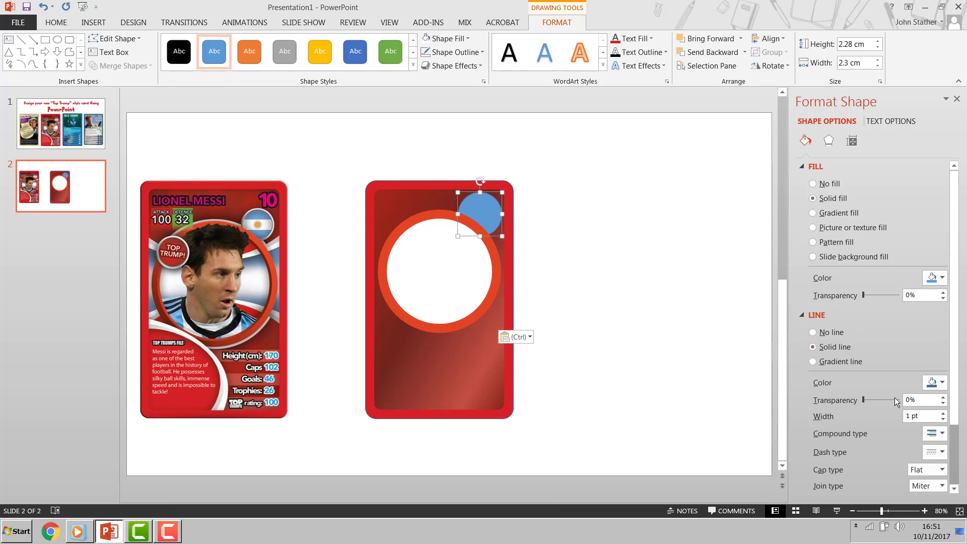
{"action": "scroll", "coordinate": [881, 352], "scroll_direction": "down", "scroll_amount": 3}
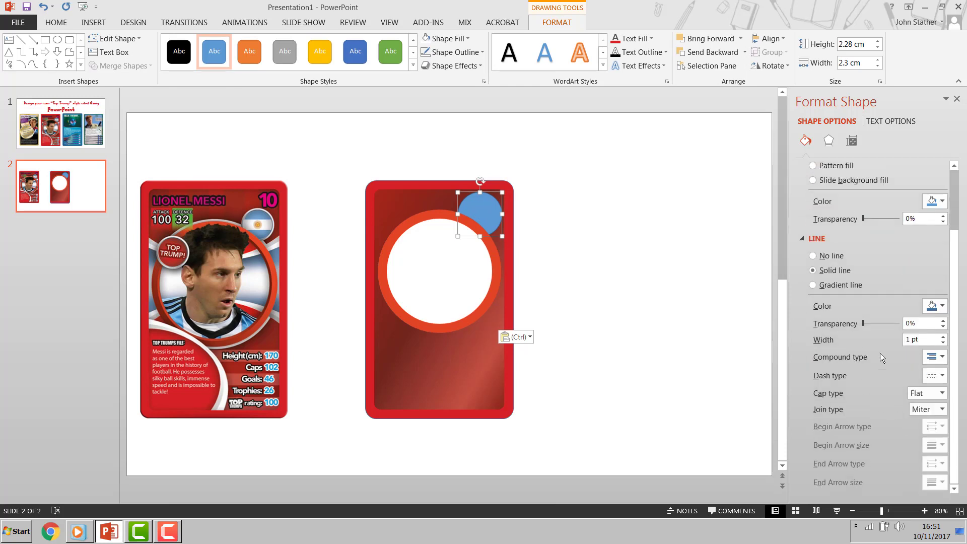
{"action": "left_click", "coordinate": [943, 336]}
{"action": "left_click", "coordinate": [944, 336]}
{"action": "left_click", "coordinate": [943, 336]}
{"action": "left_click", "coordinate": [943, 337]}
{"action": "left_click", "coordinate": [943, 336]}
{"action": "left_click", "coordinate": [943, 336]}
{"action": "left_click", "coordinate": [943, 336]}
{"action": "left_click", "coordinate": [943, 336]}
{"action": "left_click", "coordinate": [943, 337]}
{"action": "left_click", "coordinate": [943, 336]}
{"action": "left_click", "coordinate": [943, 337]}
{"action": "left_click", "coordinate": [943, 336]}
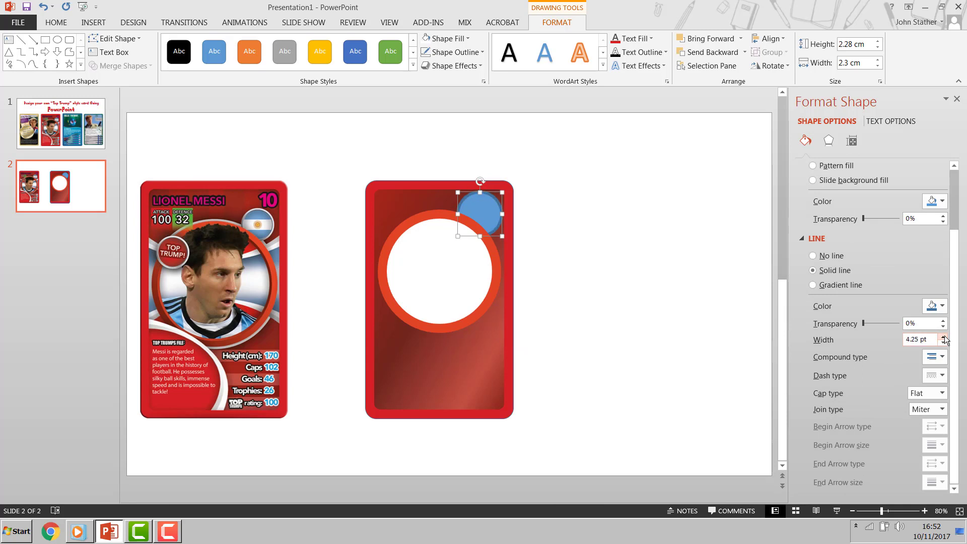
Step: Make the corner circle's outline the light grey theme colour
{"action": "left_click", "coordinate": [940, 307]}
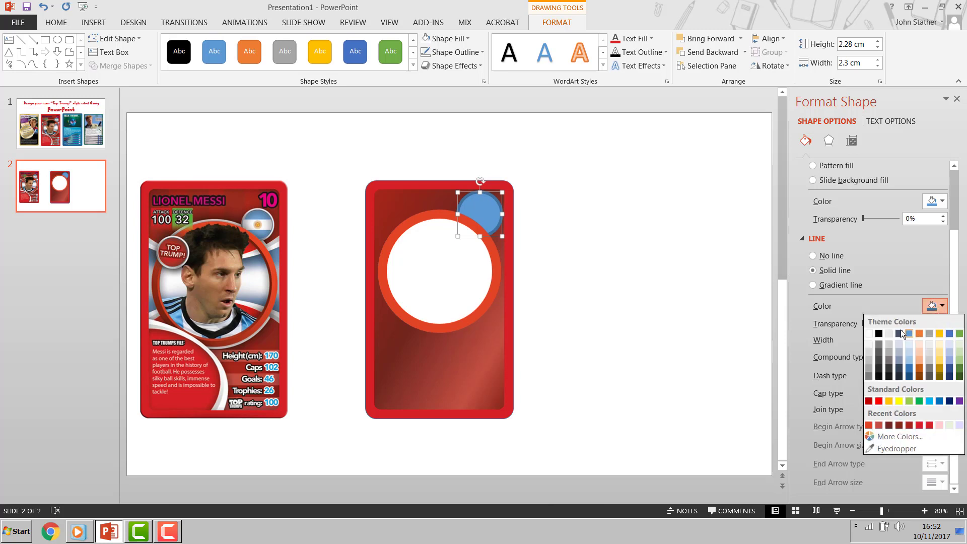
{"action": "left_click", "coordinate": [888, 333]}
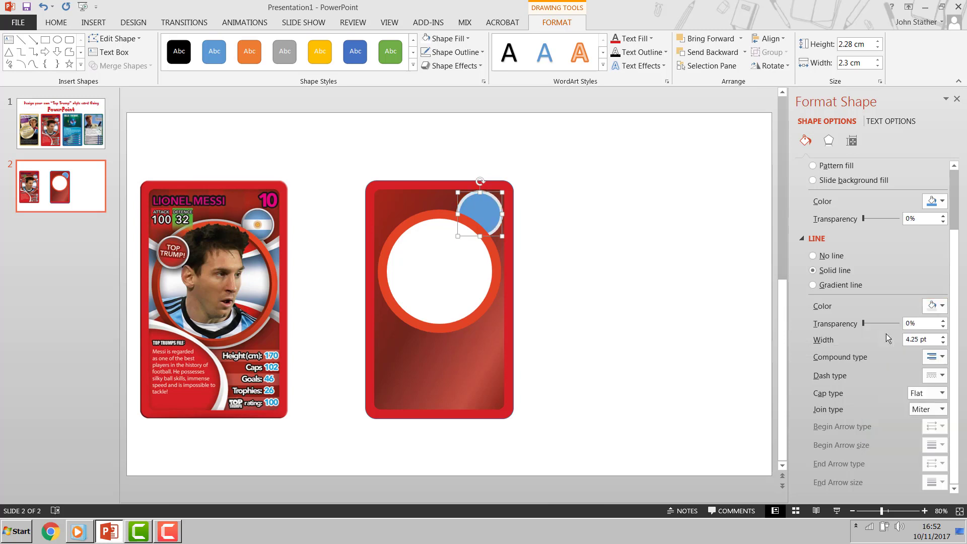
{"action": "left_click", "coordinate": [635, 285]}
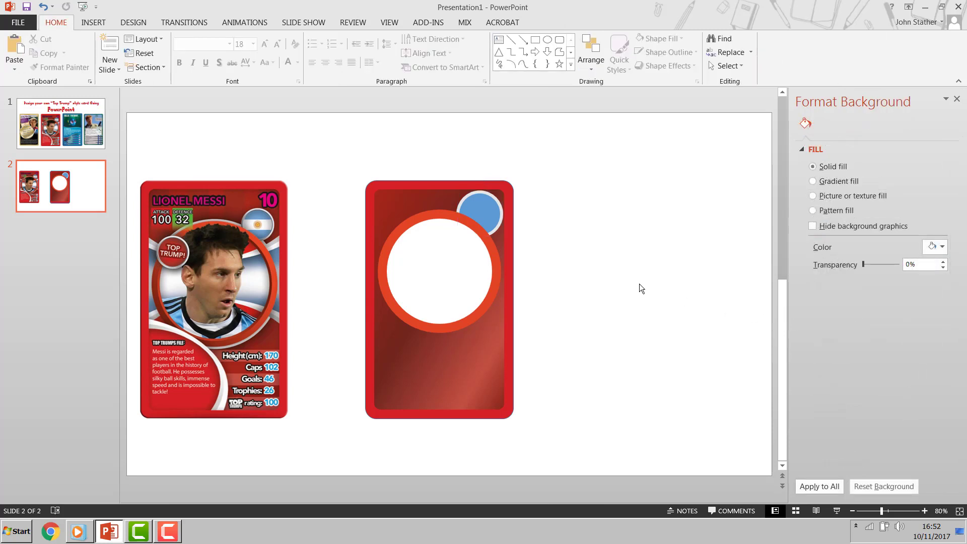
Step: Draw a thin horizontal rectangle bar across the card below the ring
{"action": "left_click", "coordinate": [537, 39]}
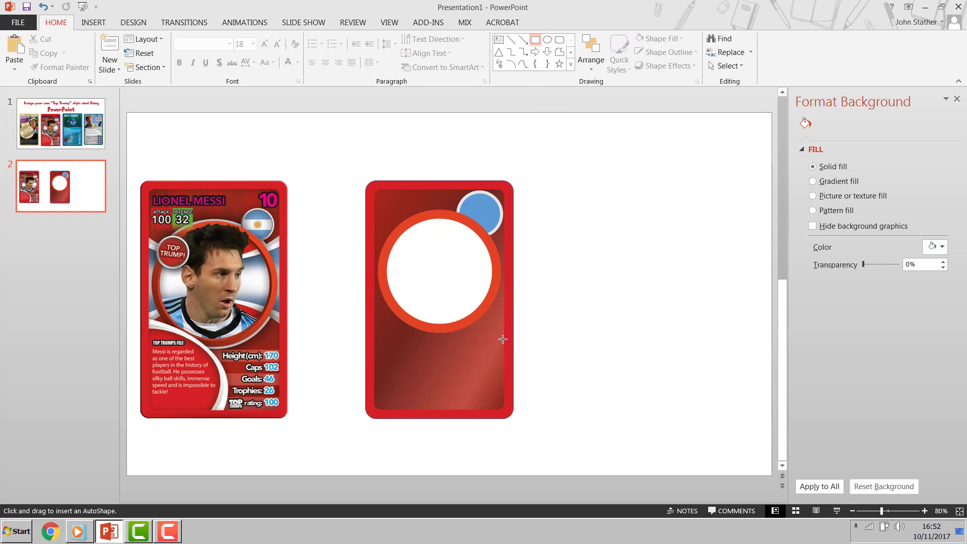
{"action": "mouse_move", "coordinate": [502, 339]}
{"action": "left_mouse_down"}
{"action": "mouse_move", "coordinate": [455, 373]}
{"action": "mouse_move", "coordinate": [375, 352]}
{"action": "left_mouse_up"}
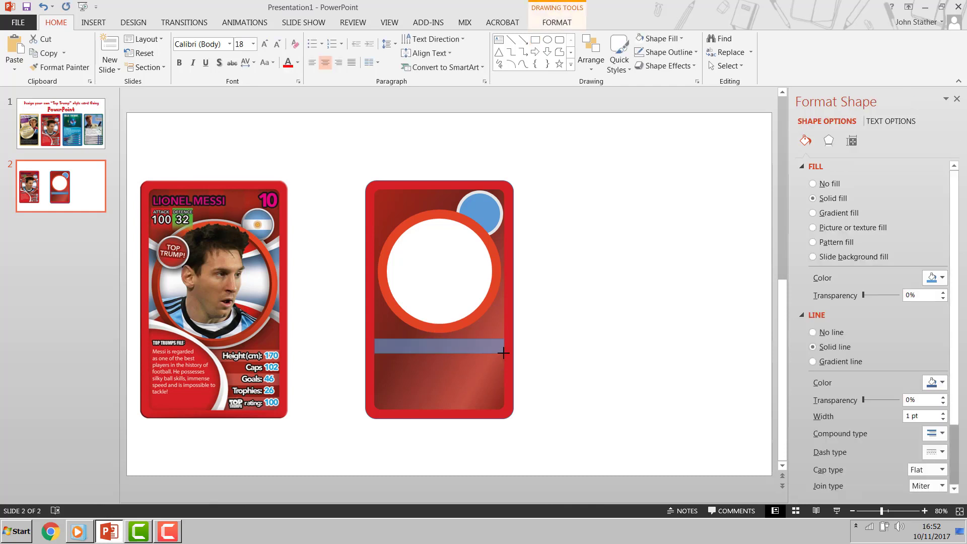
{"action": "left_click_drag", "start_coordinate": [503, 353], "coordinate": [503, 353]}
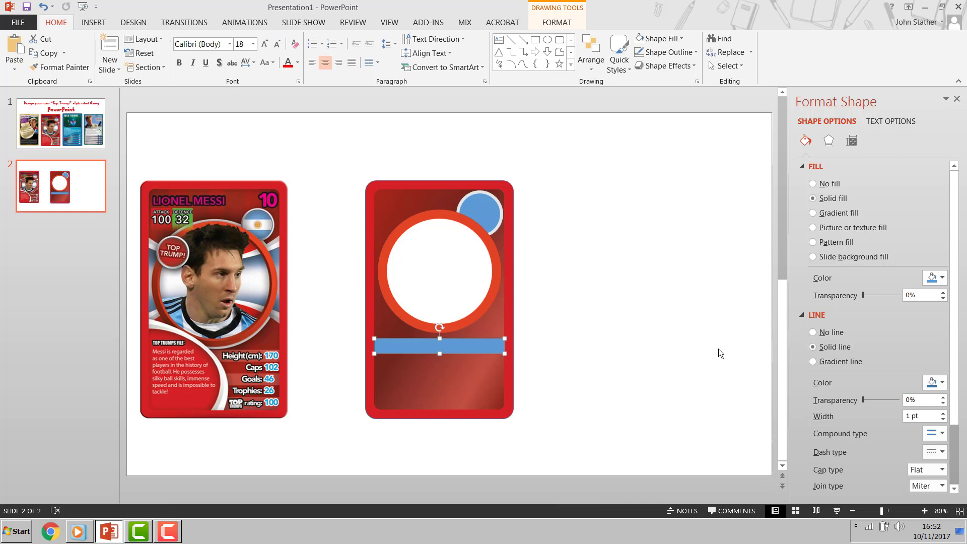
Step: Fill the bar with the Messi card's dark red and remove its outline
{"action": "left_click", "coordinate": [941, 278]}
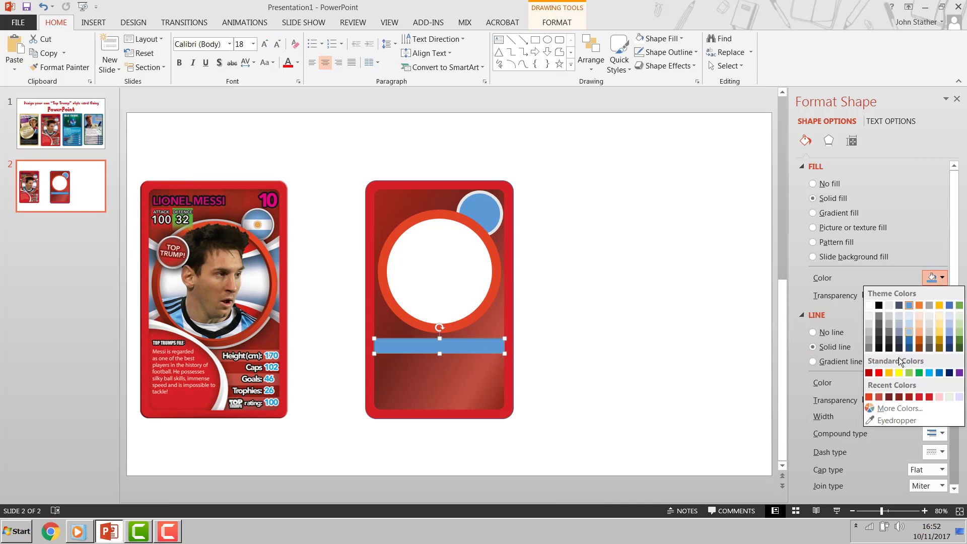
{"action": "left_click", "coordinate": [896, 420]}
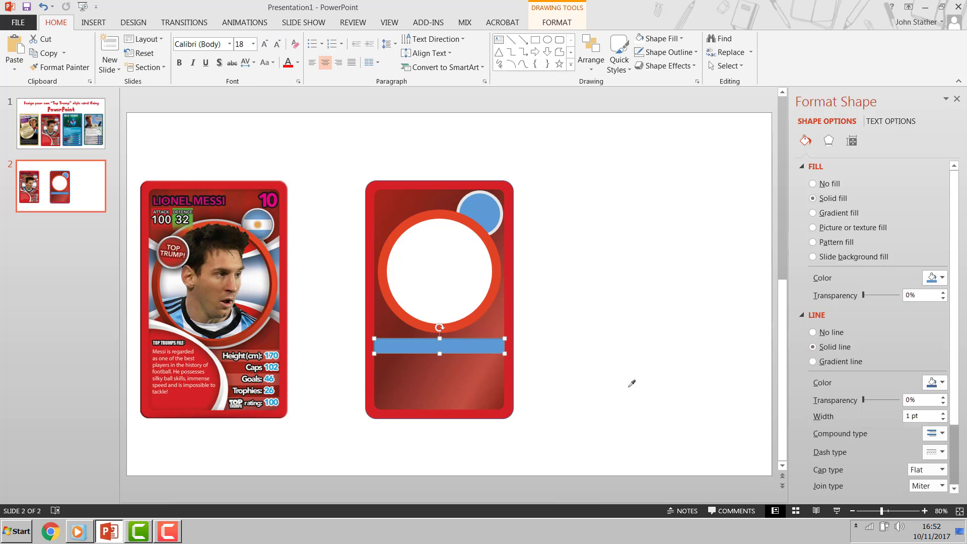
{"action": "left_click", "coordinate": [265, 357]}
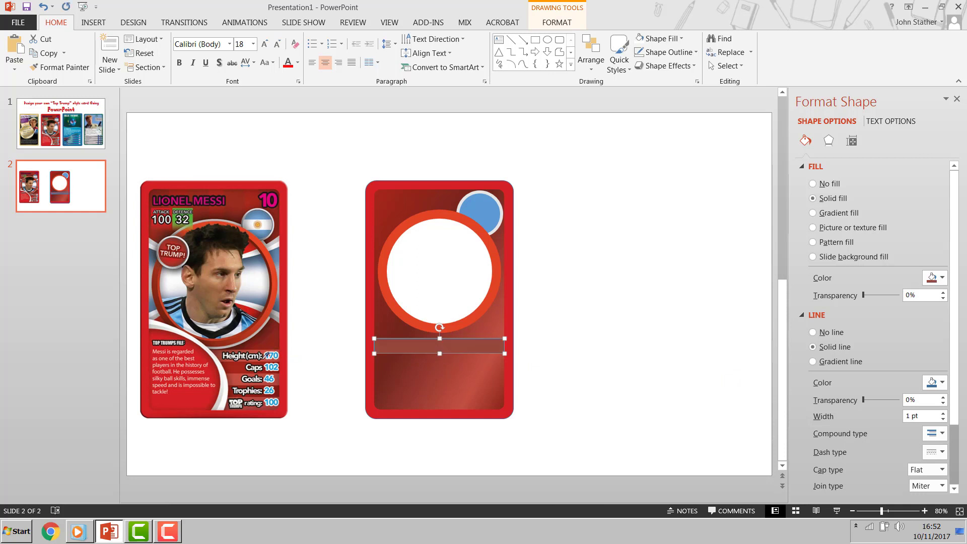
{"action": "left_click", "coordinate": [659, 53]}
{"action": "left_click", "coordinate": [685, 183]}
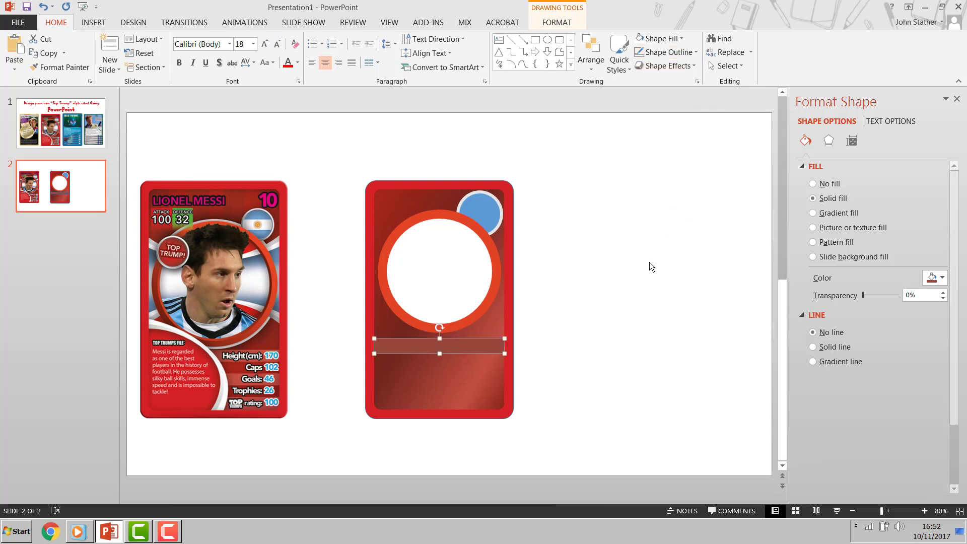
{"action": "left_click", "coordinate": [619, 285]}
{"action": "left_click", "coordinate": [488, 345]}
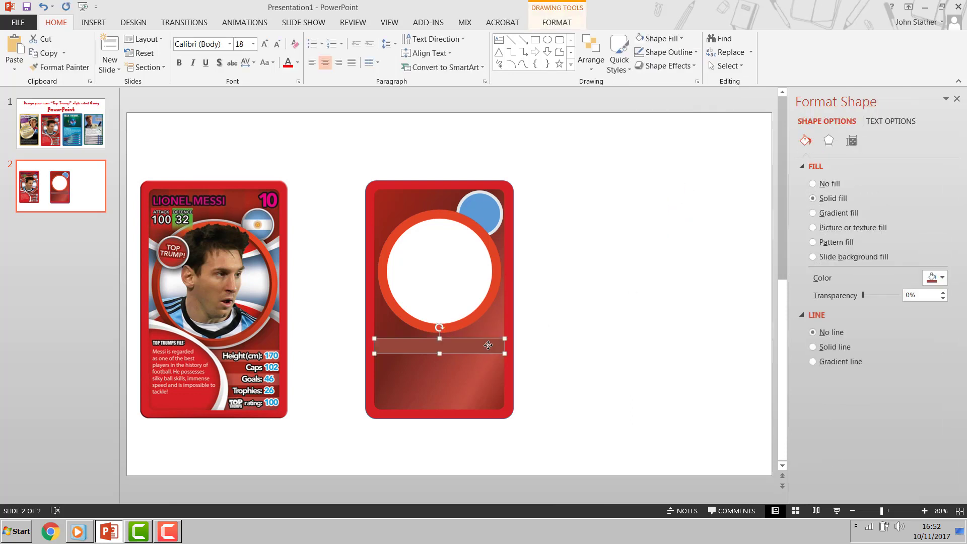
Step: Duplicate the bar three times, stacking four bars beneath the ring
{"action": "key", "text": "ctrl+c"}
{"action": "key", "text": "ctrl+v"}
{"action": "left_click_drag", "start_coordinate": [482, 356], "coordinate": [467, 386]}
{"action": "left_click", "coordinate": [585, 368]}
{"action": "key", "text": "ctrl+v"}
{"action": "left_click", "coordinate": [561, 372]}
{"action": "key", "text": "ctrl+v"}
{"action": "left_click", "coordinate": [582, 382]}
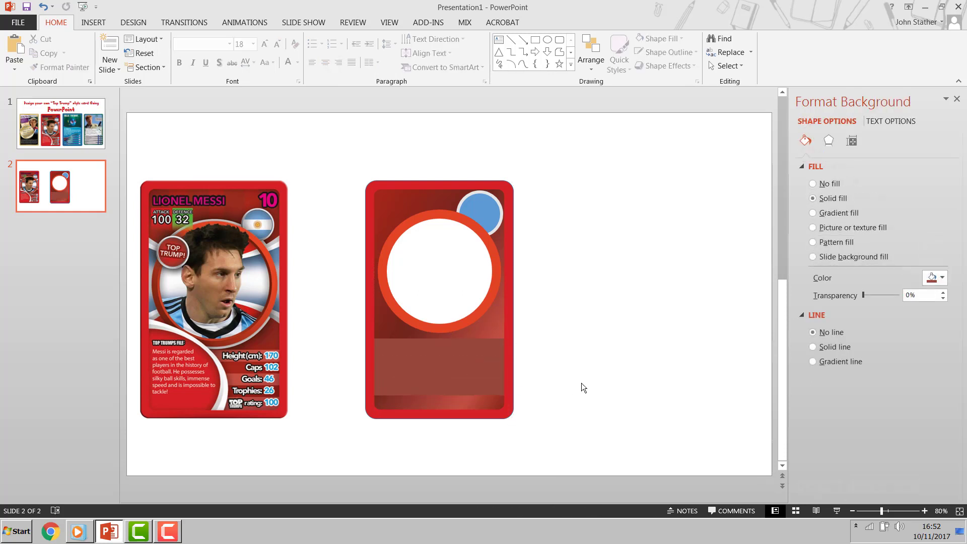
{"action": "left_click_drag", "start_coordinate": [538, 405], "coordinate": [358, 334]}
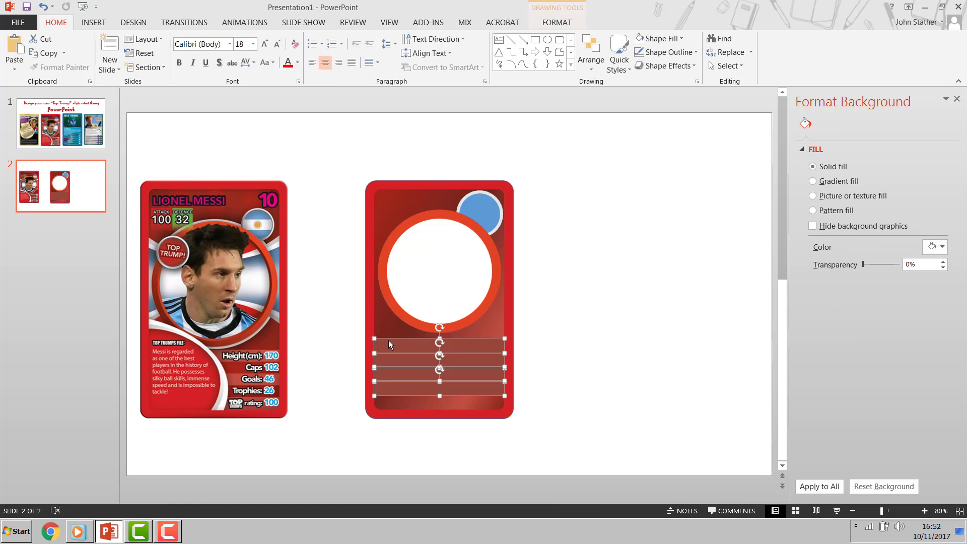
{"action": "left_click", "coordinate": [456, 342]}
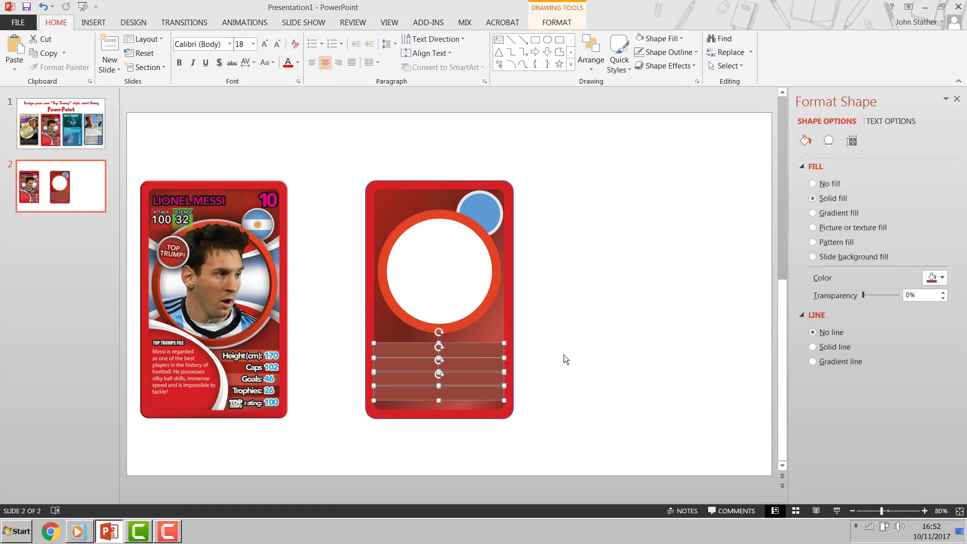
{"action": "left_click", "coordinate": [599, 359]}
Step: Fill the second bar with the Messi card's brighter red and Format Paint it onto the fourth
{"action": "left_click", "coordinate": [466, 355]}
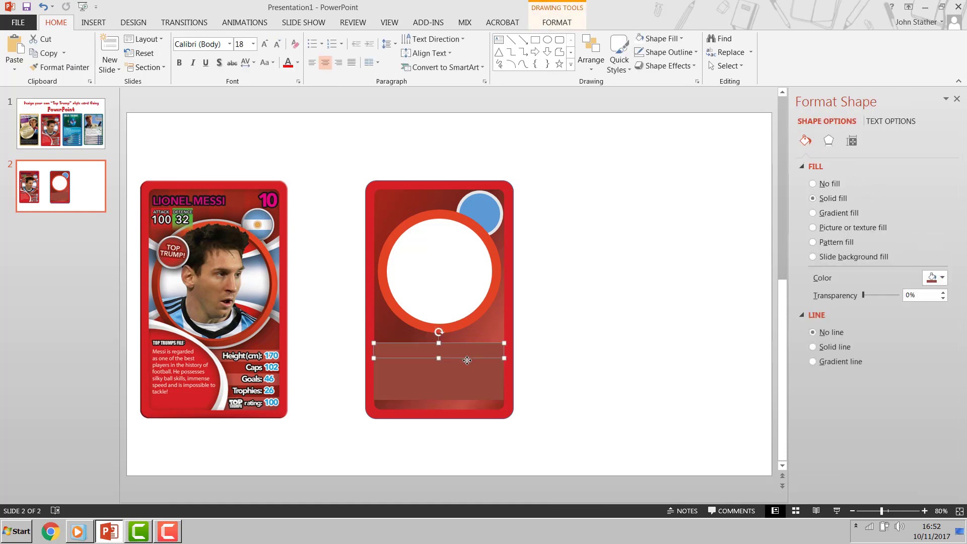
{"action": "left_click", "coordinate": [467, 365]}
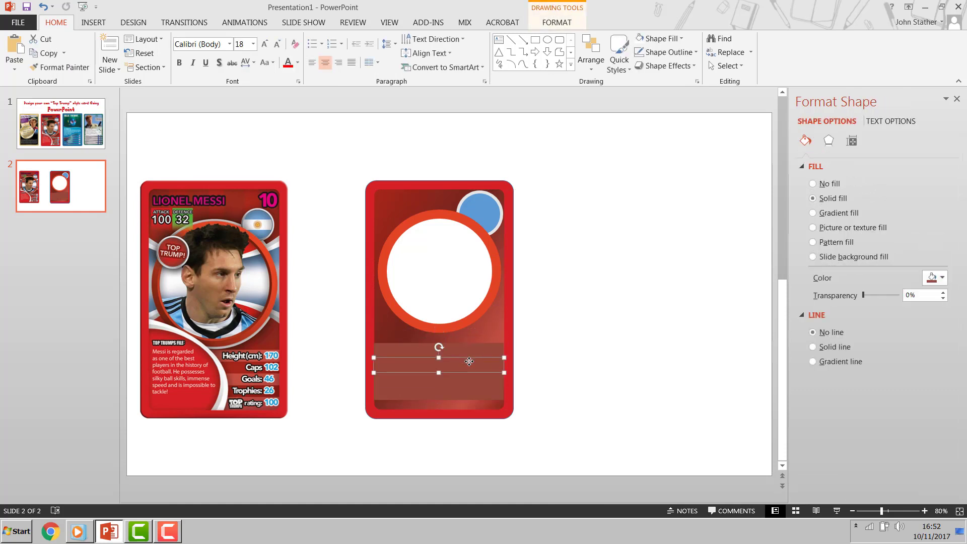
{"action": "left_click", "coordinate": [943, 280]}
{"action": "left_click", "coordinate": [910, 422]}
{"action": "left_click", "coordinate": [263, 349]}
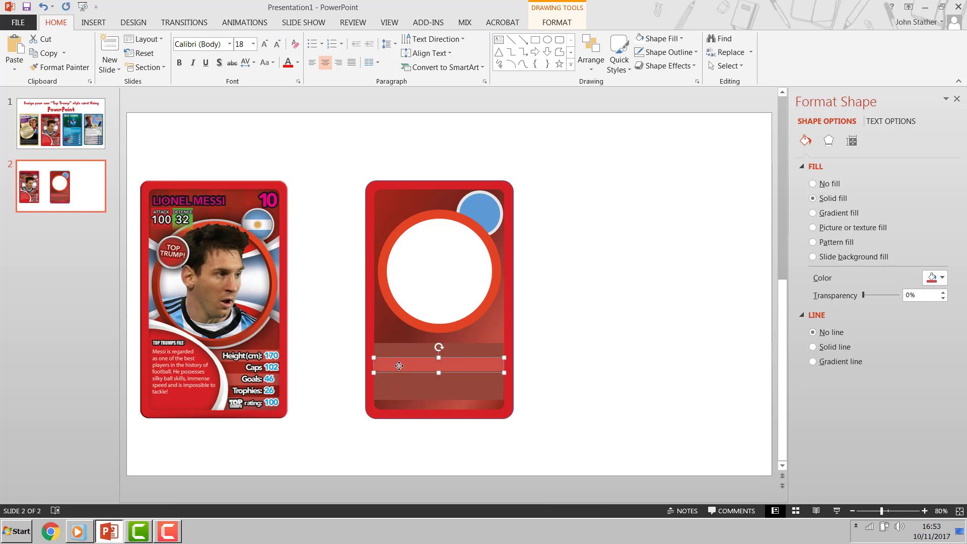
{"action": "left_click", "coordinate": [399, 388]}
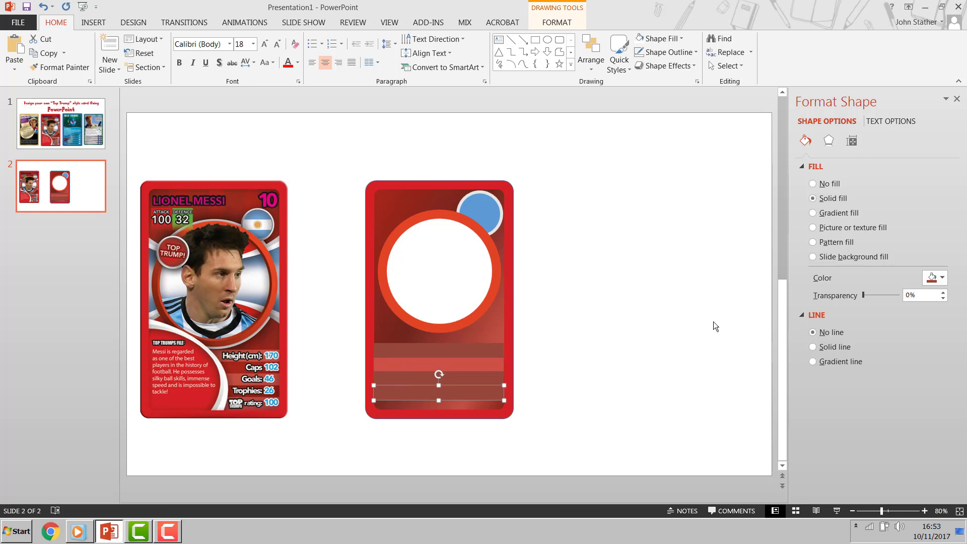
{"action": "left_click", "coordinate": [474, 367]}
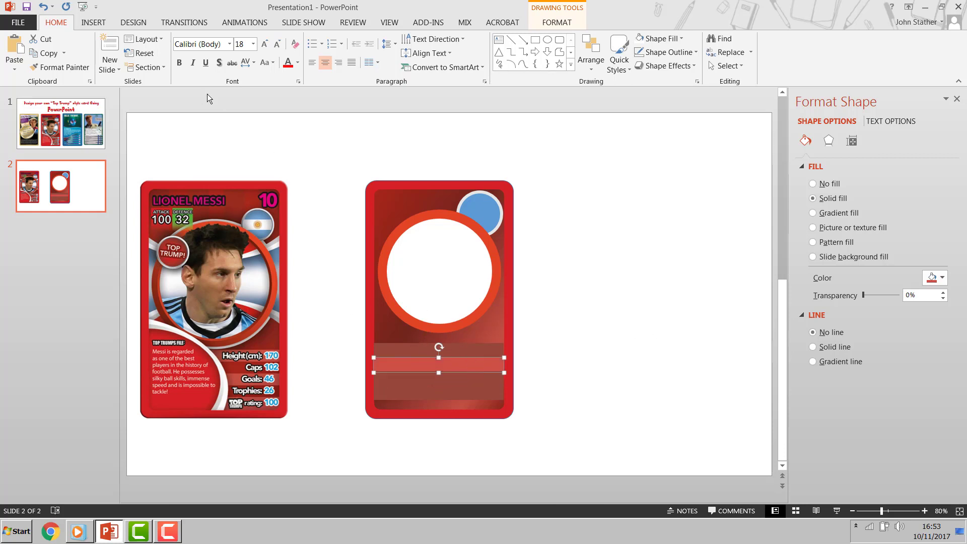
{"action": "left_click", "coordinate": [73, 69]}
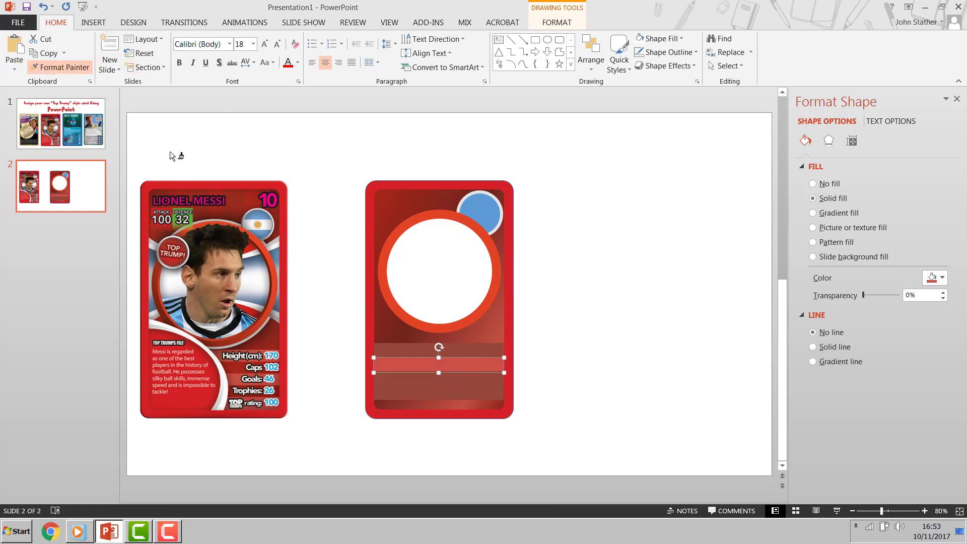
{"action": "left_click", "coordinate": [418, 393]}
{"action": "left_click", "coordinate": [620, 393]}
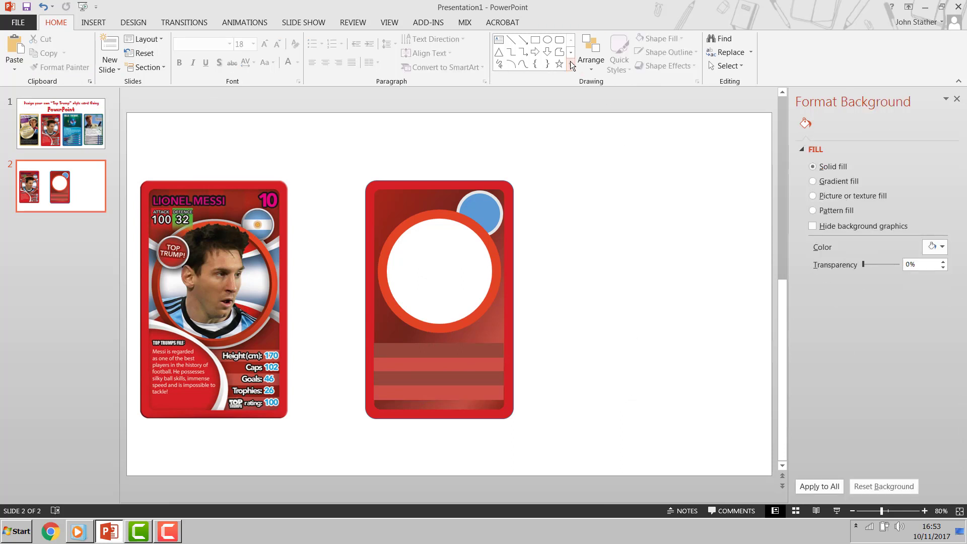
Step: Draw a large ellipse over the card's lower left and a tall rectangle covering its left half
{"action": "left_click", "coordinate": [549, 40]}
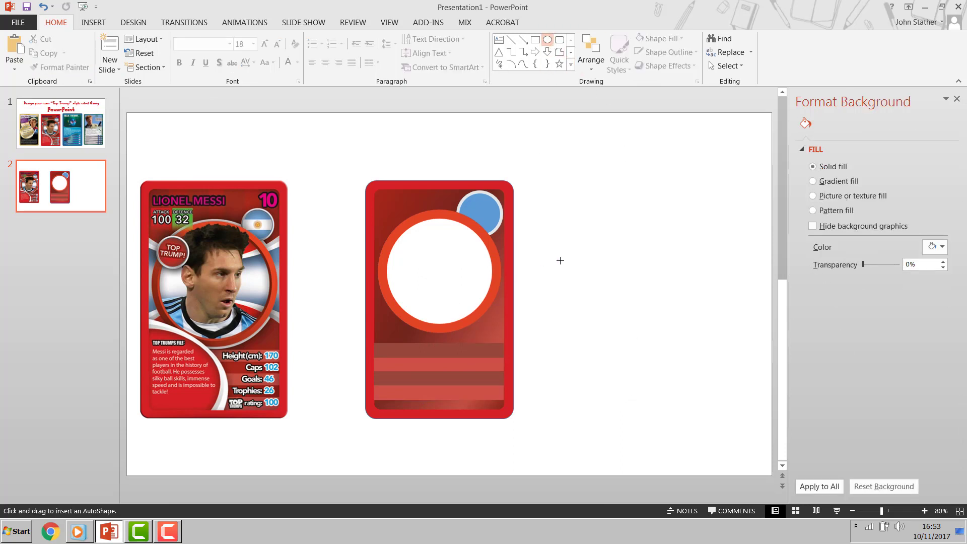
{"action": "mouse_move", "coordinate": [559, 260]}
{"action": "left_mouse_down"}
{"action": "mouse_move", "coordinate": [629, 343]}
{"action": "mouse_move", "coordinate": [737, 377]}
{"action": "left_mouse_up"}
{"action": "left_click_drag", "start_coordinate": [664, 304], "coordinate": [365, 361]}
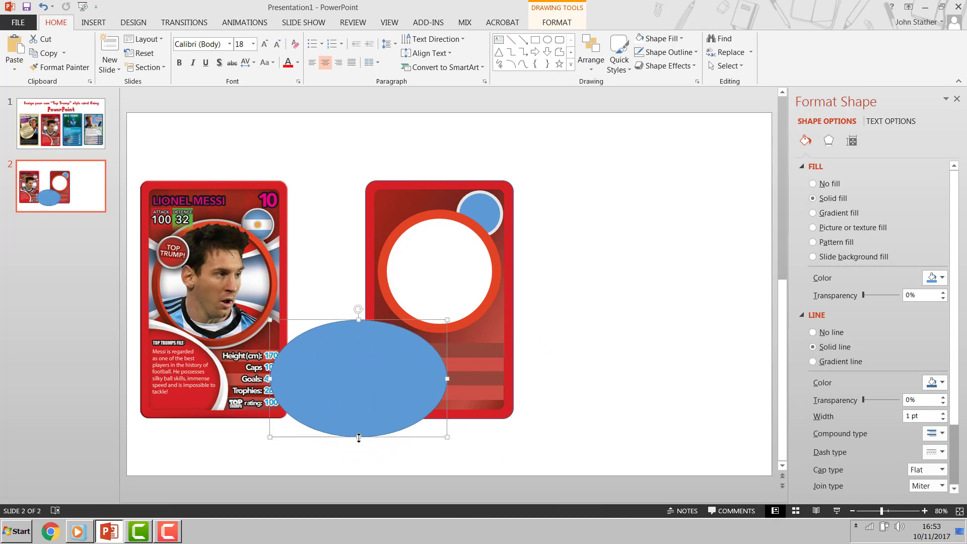
{"action": "left_click_drag", "start_coordinate": [358, 437], "coordinate": [358, 466]}
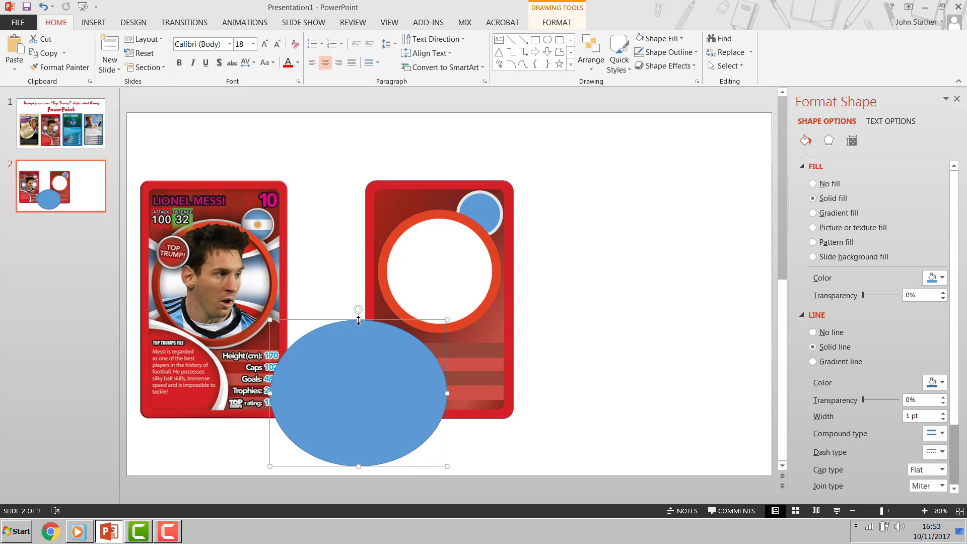
{"action": "left_click_drag", "start_coordinate": [358, 319], "coordinate": [354, 305]}
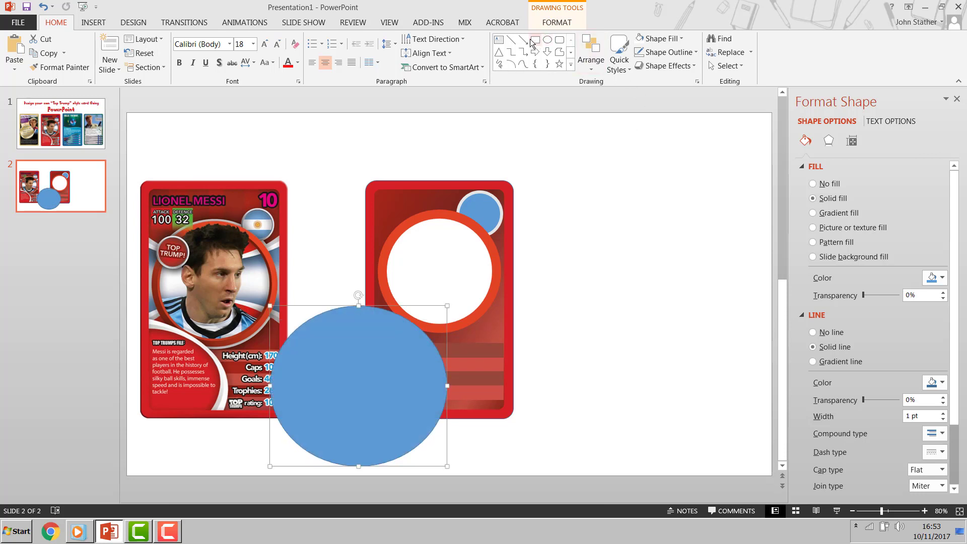
{"action": "left_click", "coordinate": [532, 43]}
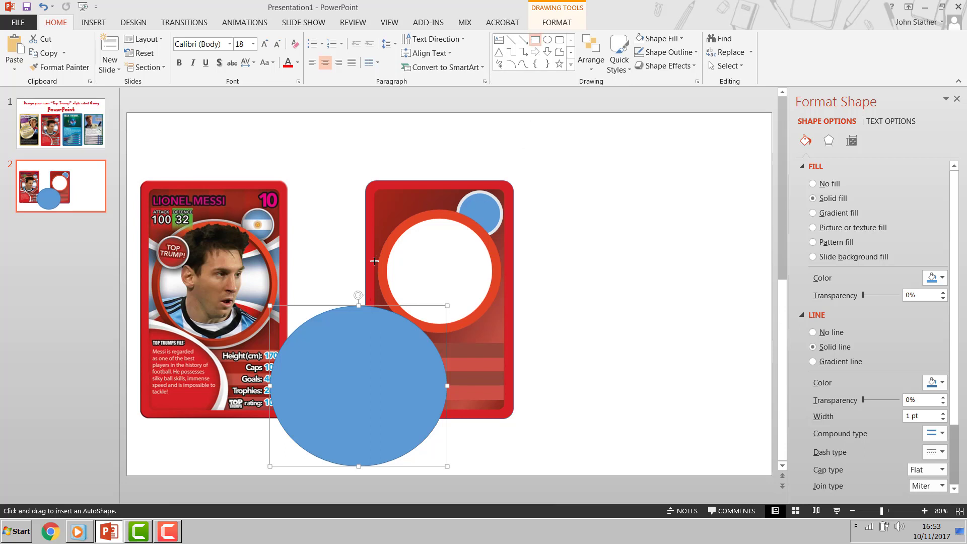
{"action": "left_click_drag", "start_coordinate": [374, 261], "coordinate": [247, 479]}
Step: Subtract the rectangle from the ellipse with Merge Shapes, leaving a half-circle
{"action": "left_click", "coordinate": [417, 414]}
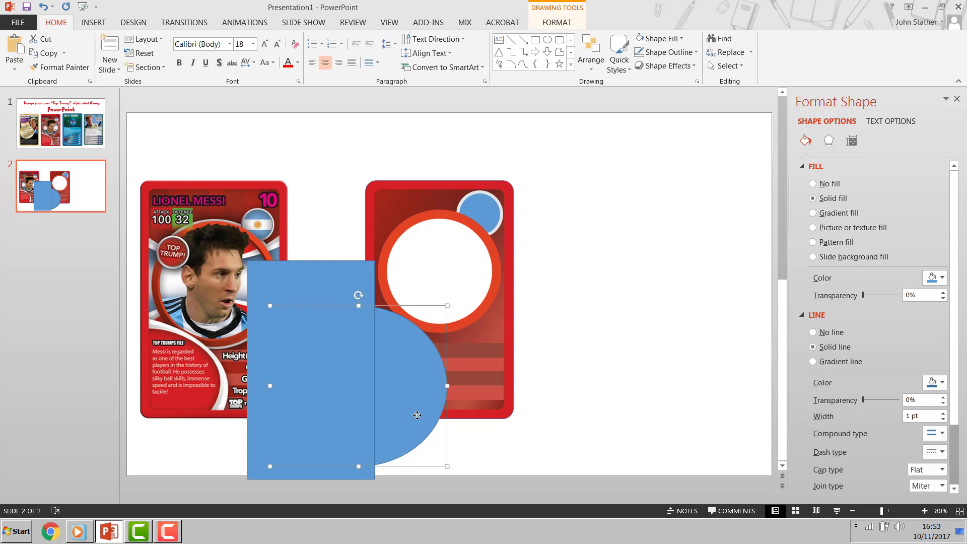
{"action": "left_click", "coordinate": [345, 281], "text": "shift"}
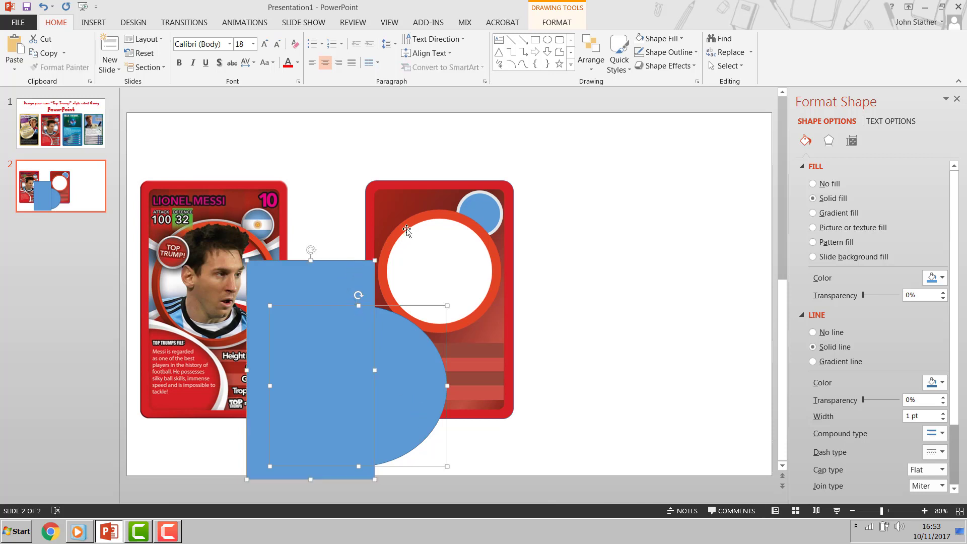
{"action": "left_click", "coordinate": [548, 23]}
{"action": "left_click", "coordinate": [135, 64]}
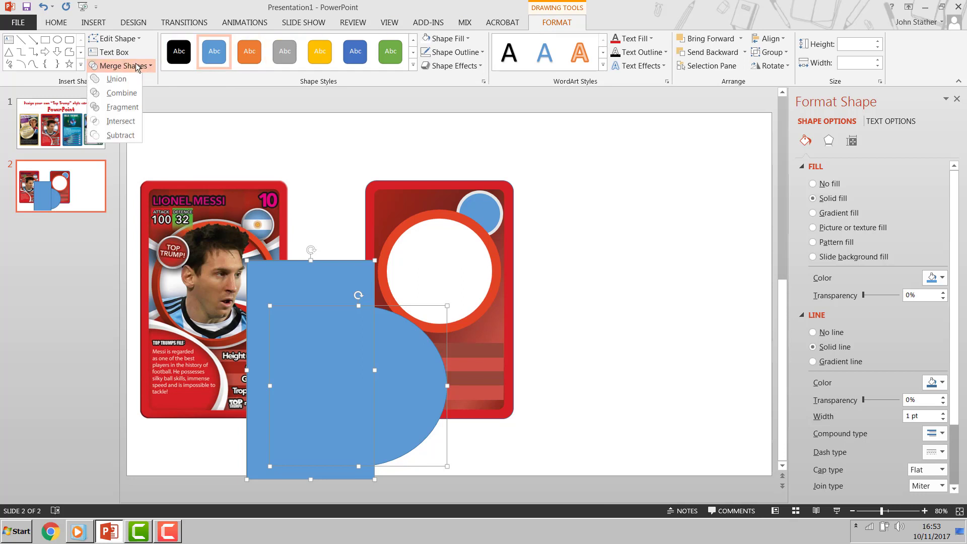
{"action": "left_click", "coordinate": [118, 137]}
{"action": "left_click", "coordinate": [665, 138]}
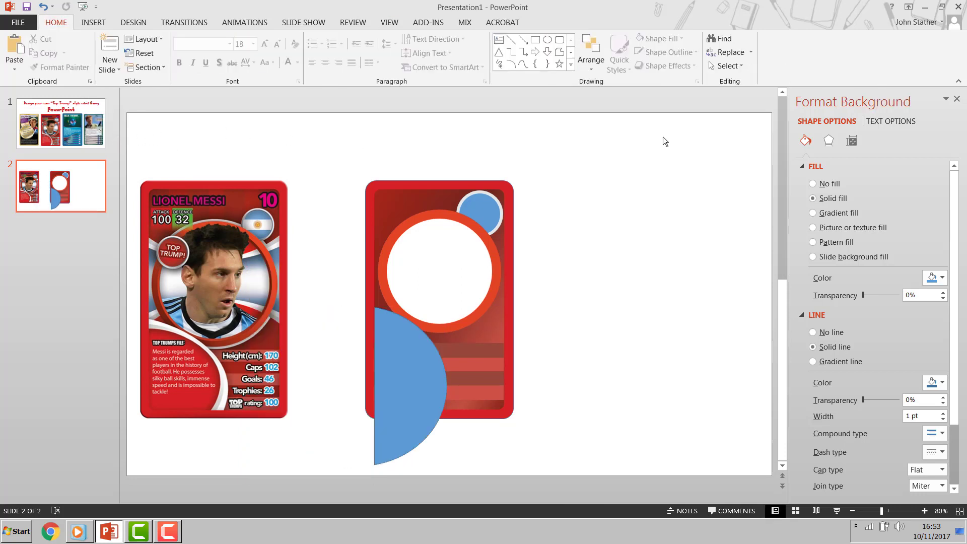
Step: Cut off the part below the card using a rectangle and Merge Shapes > Subtract
{"action": "left_click", "coordinate": [534, 40]}
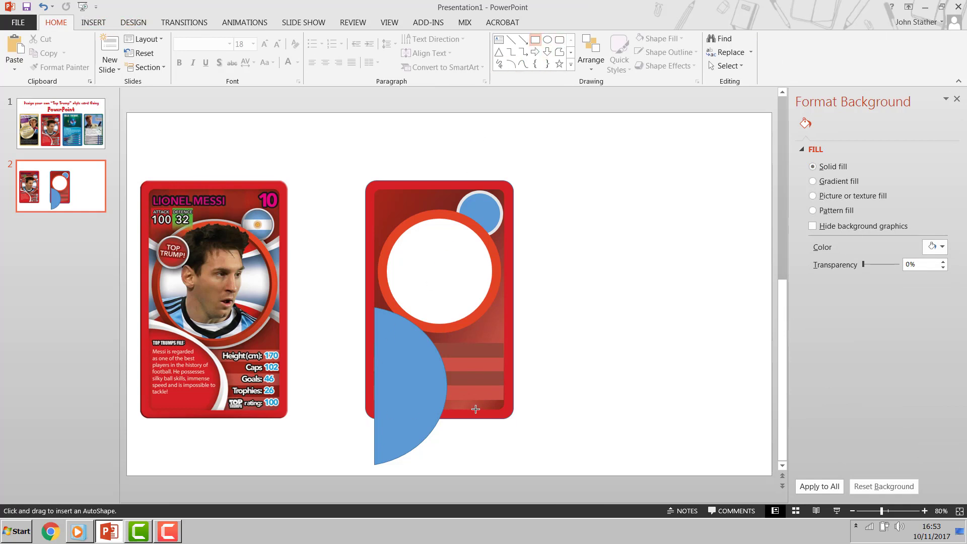
{"action": "left_click_drag", "start_coordinate": [476, 410], "coordinate": [326, 480]}
{"action": "left_click", "coordinate": [415, 377], "text": "shift"}
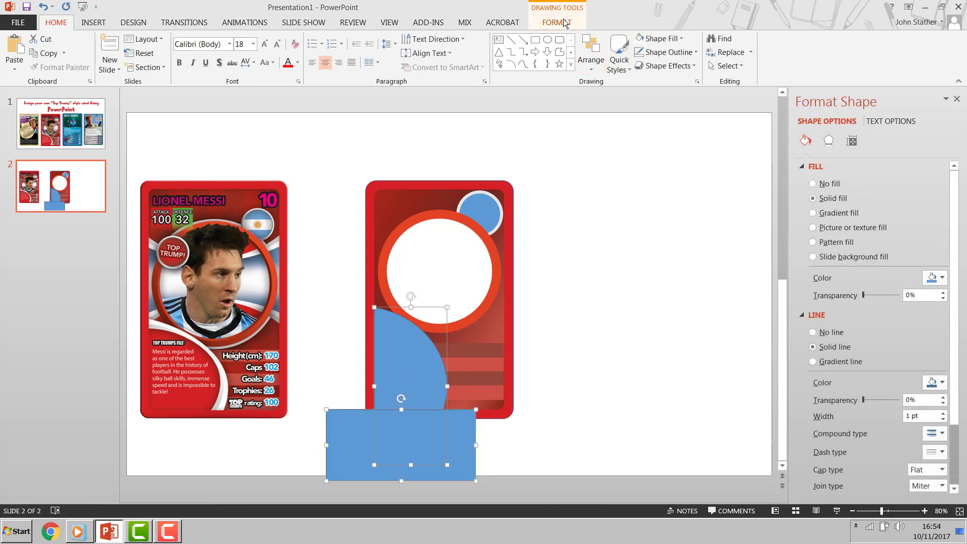
{"action": "left_click", "coordinate": [578, 24]}
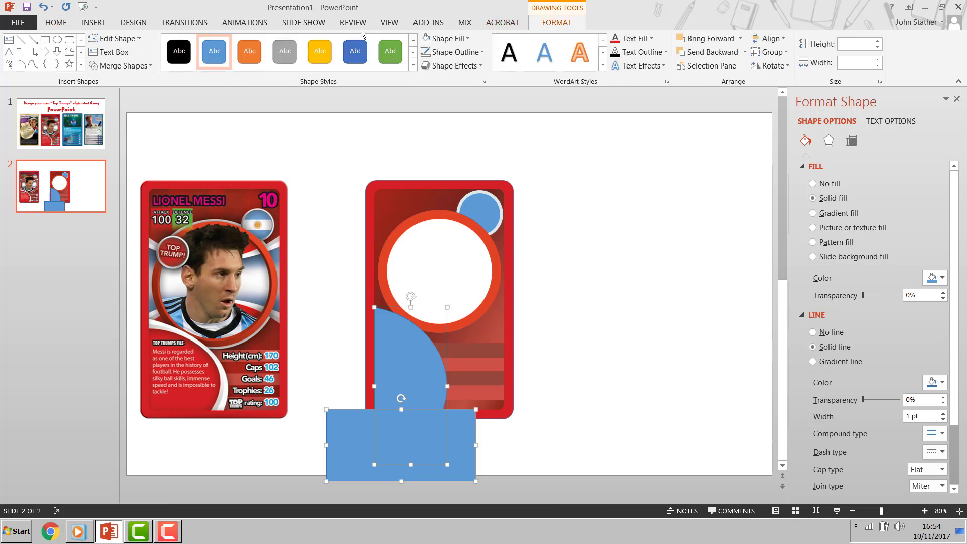
{"action": "left_click", "coordinate": [115, 68]}
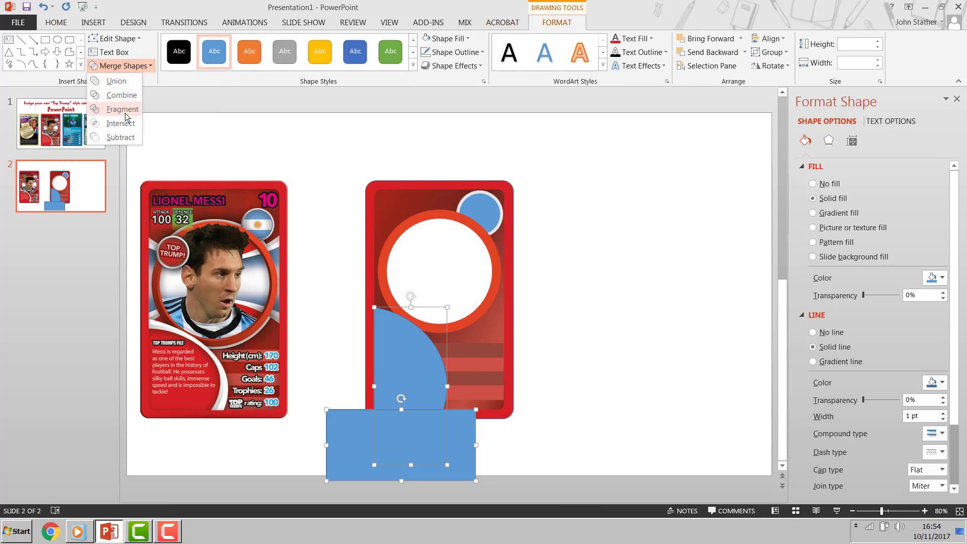
{"action": "left_click", "coordinate": [133, 141]}
{"action": "left_click", "coordinate": [313, 140]}
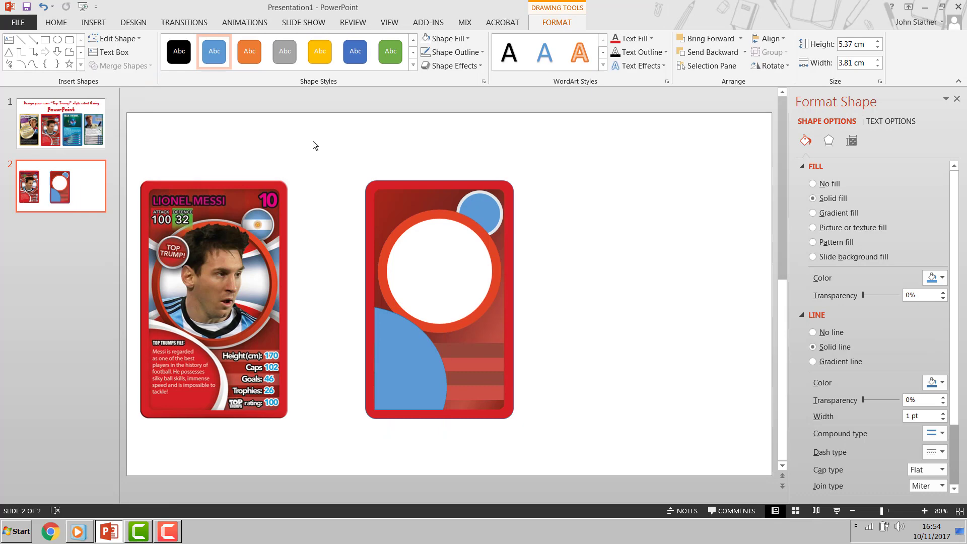
{"action": "left_click", "coordinate": [400, 356]}
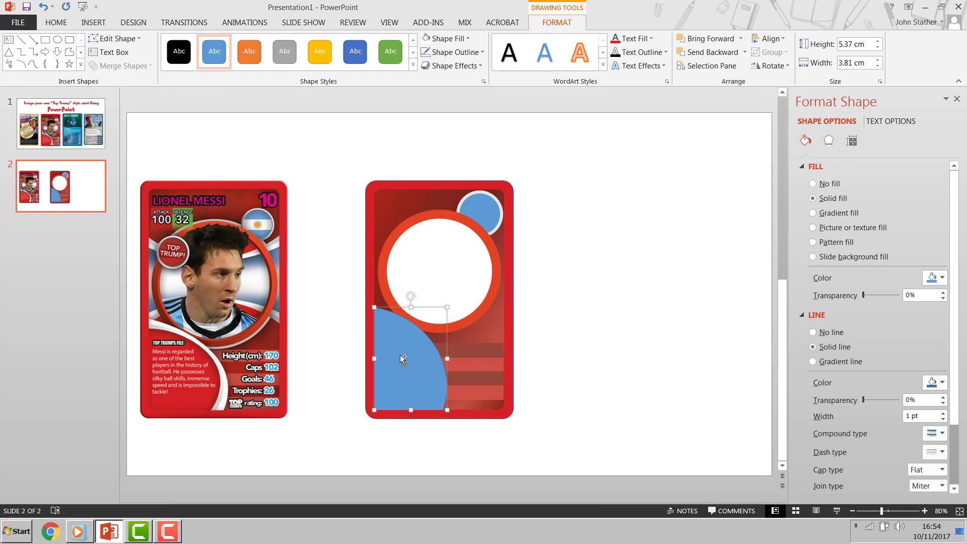
Step: Paste a copy of the blue quarter-circle over the original and shrink its width and height slightly
{"action": "key", "text": "ctrl+v"}
{"action": "left_click_drag", "start_coordinate": [427, 389], "coordinate": [419, 381]}
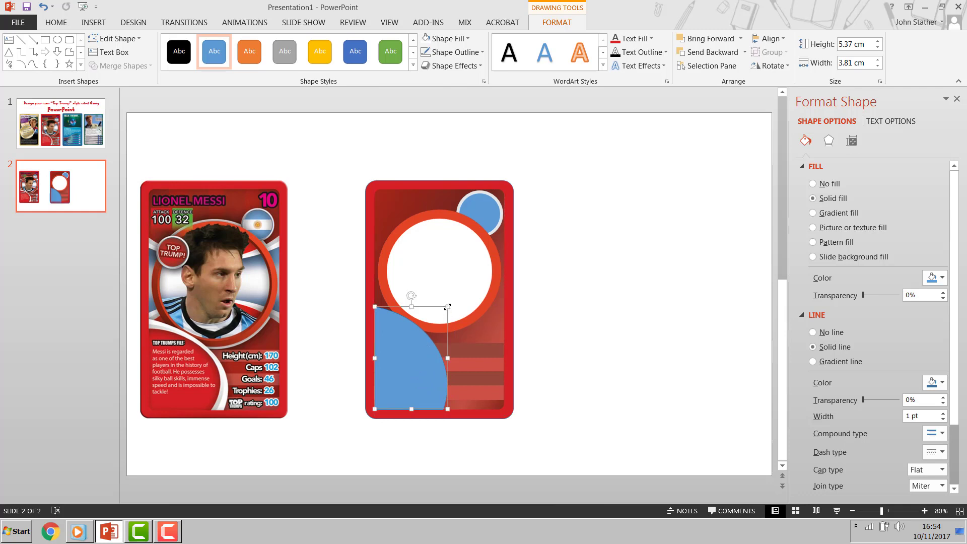
{"action": "left_click_drag", "start_coordinate": [446, 306], "coordinate": [427, 321]}
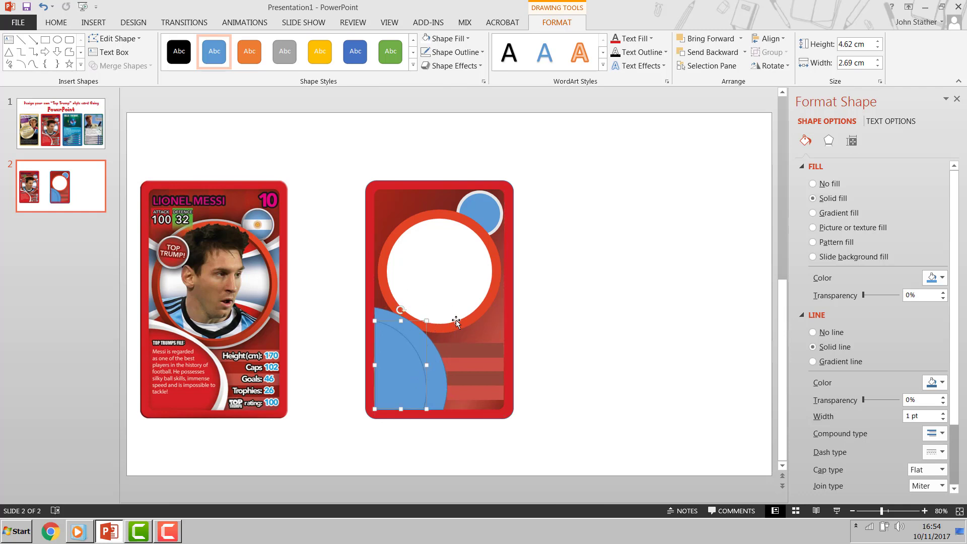
{"action": "left_click_drag", "start_coordinate": [426, 364], "coordinate": [439, 364]}
{"action": "left_click_drag", "start_coordinate": [406, 321], "coordinate": [406, 324]}
{"action": "left_click", "coordinate": [600, 355]}
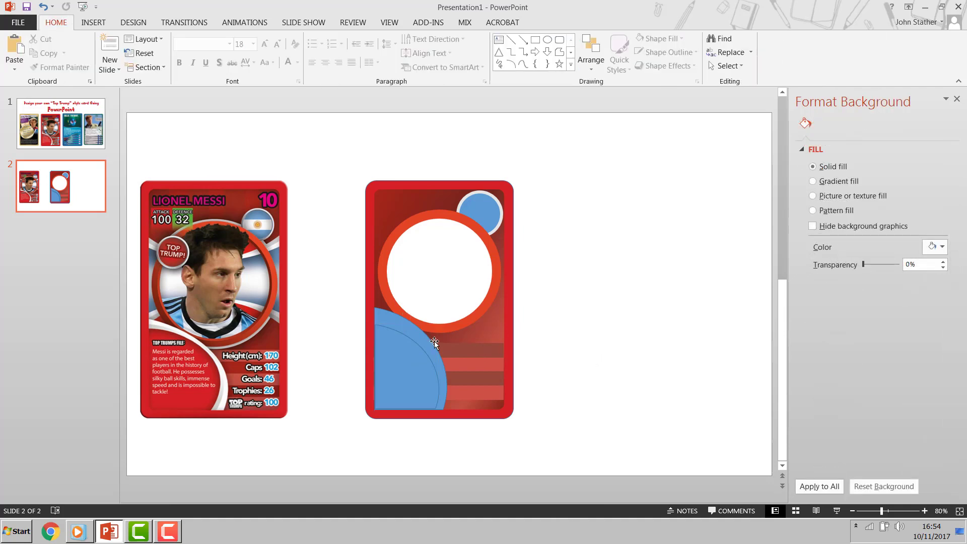
{"action": "left_click", "coordinate": [412, 337]}
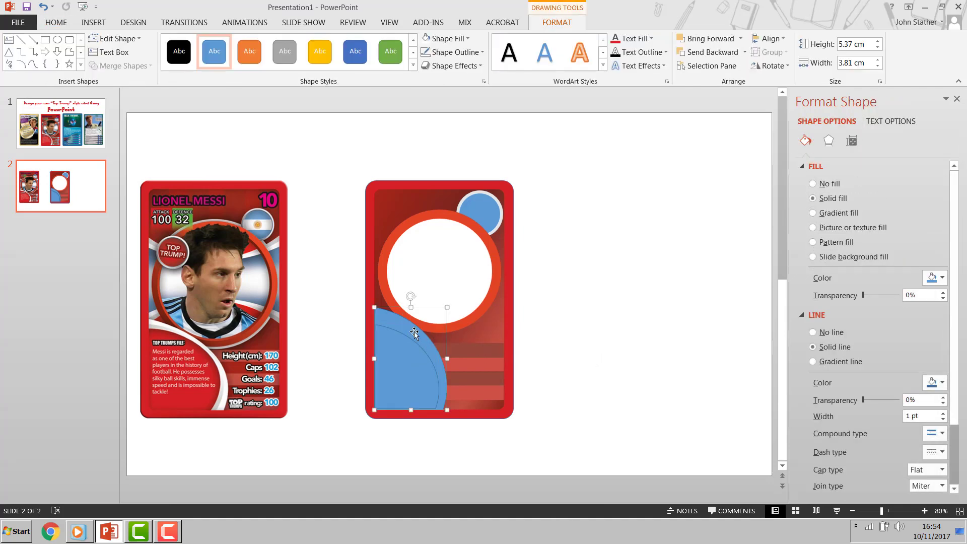
{"action": "key", "text": "ctrl+z"}
{"action": "key", "text": "ctrl+y"}
Step: Fill the larger quarter-circle light grey and set the smaller copy to No Outline
{"action": "left_click", "coordinate": [941, 278]}
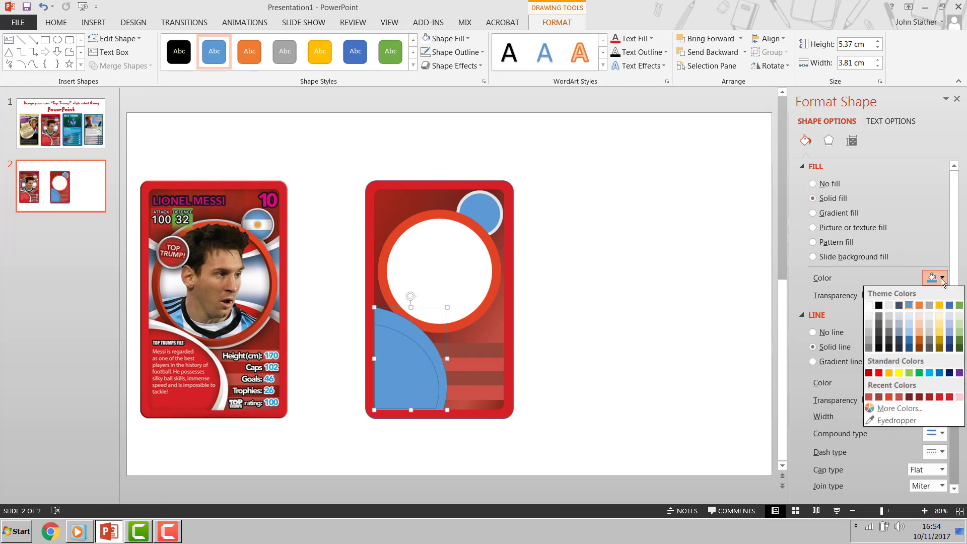
{"action": "left_click", "coordinate": [869, 328]}
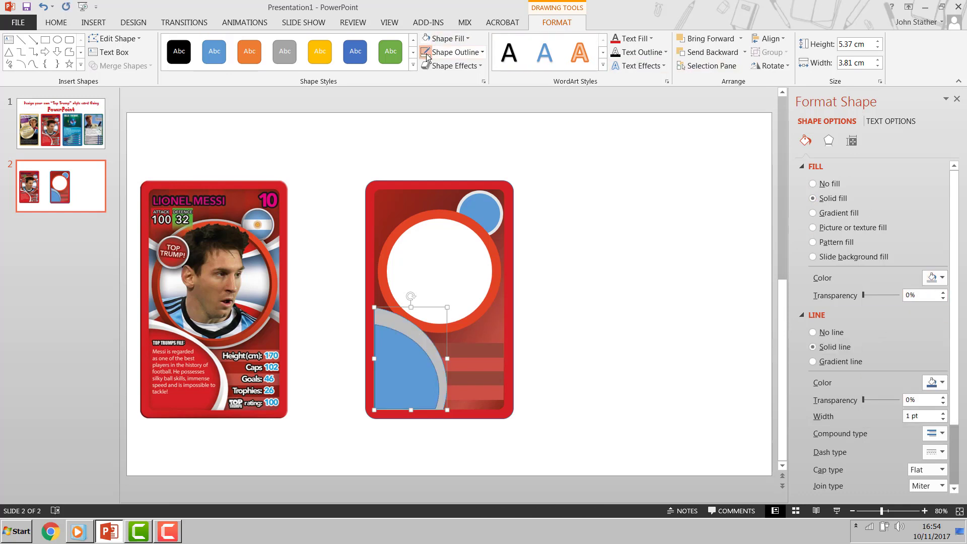
{"action": "left_click", "coordinate": [403, 350]}
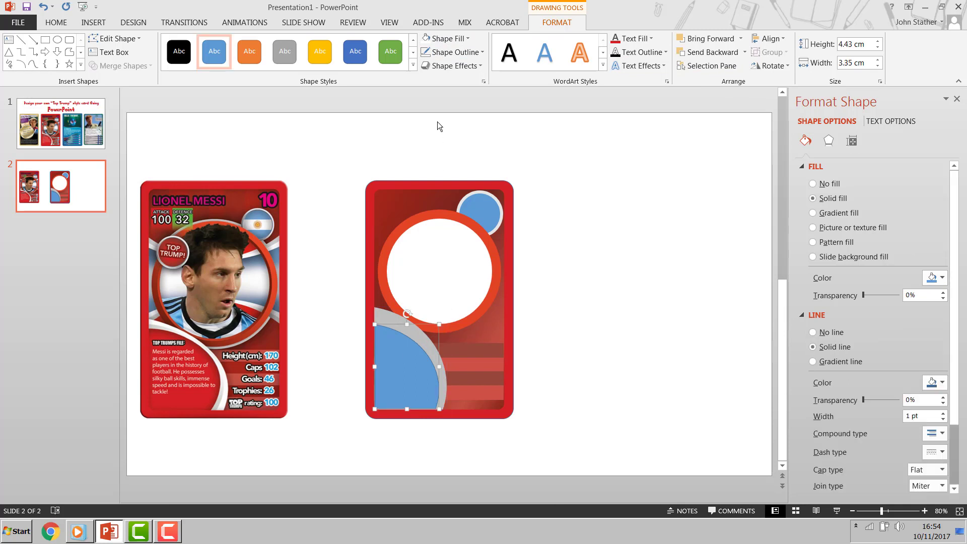
{"action": "left_click", "coordinate": [440, 52]}
{"action": "left_click", "coordinate": [465, 187]}
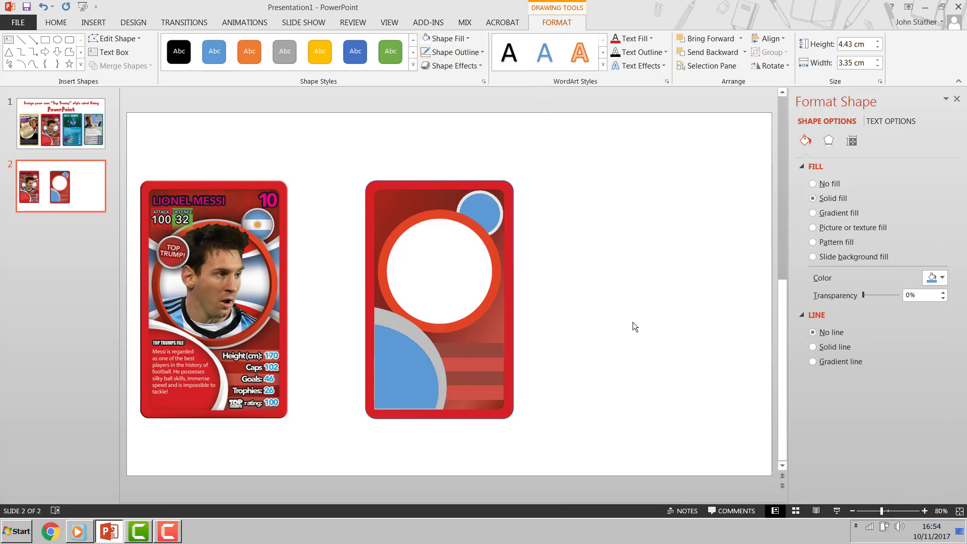
{"action": "left_click", "coordinate": [632, 323]}
Step: Eyedrop the sample card's red into the smaller quarter-circle and nudge it toward the corner
{"action": "left_click", "coordinate": [395, 352]}
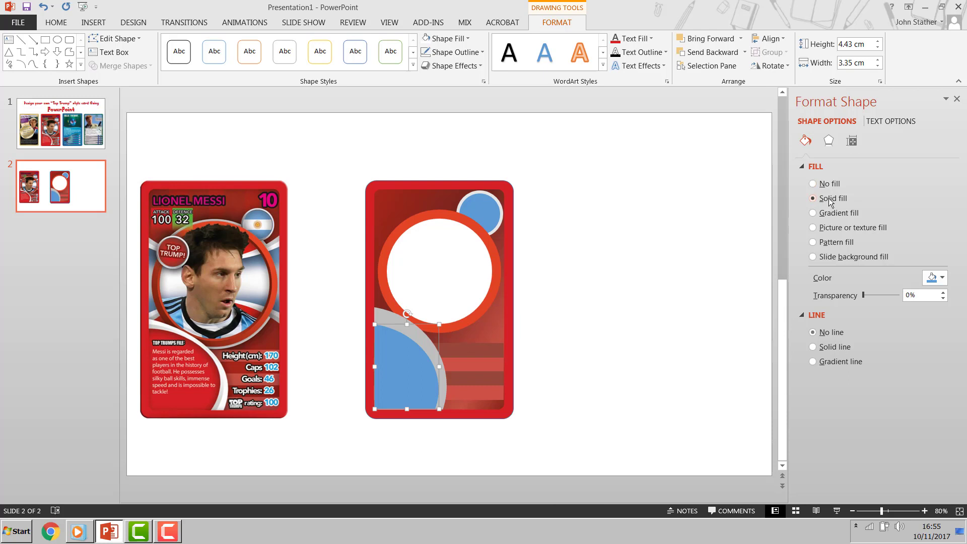
{"action": "left_click", "coordinate": [936, 280]}
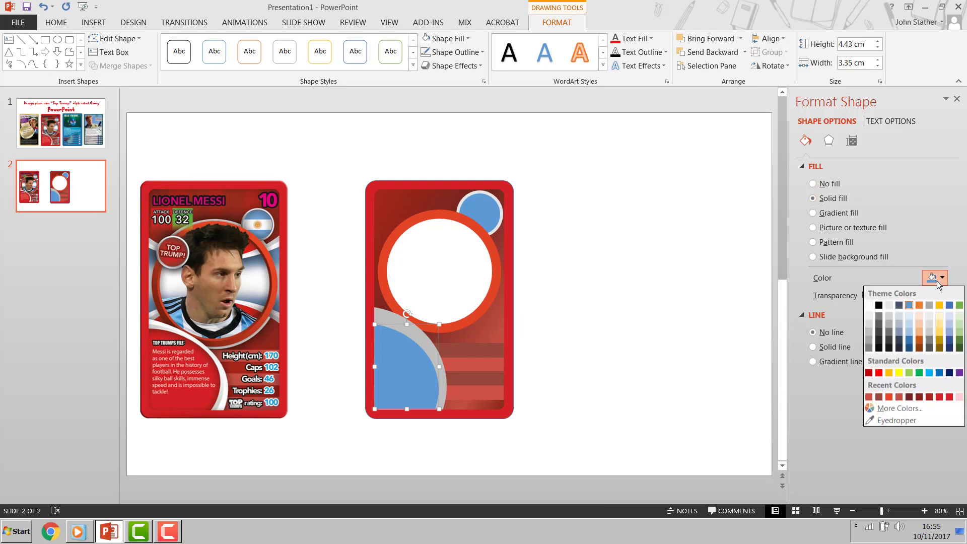
{"action": "left_click", "coordinate": [916, 419]}
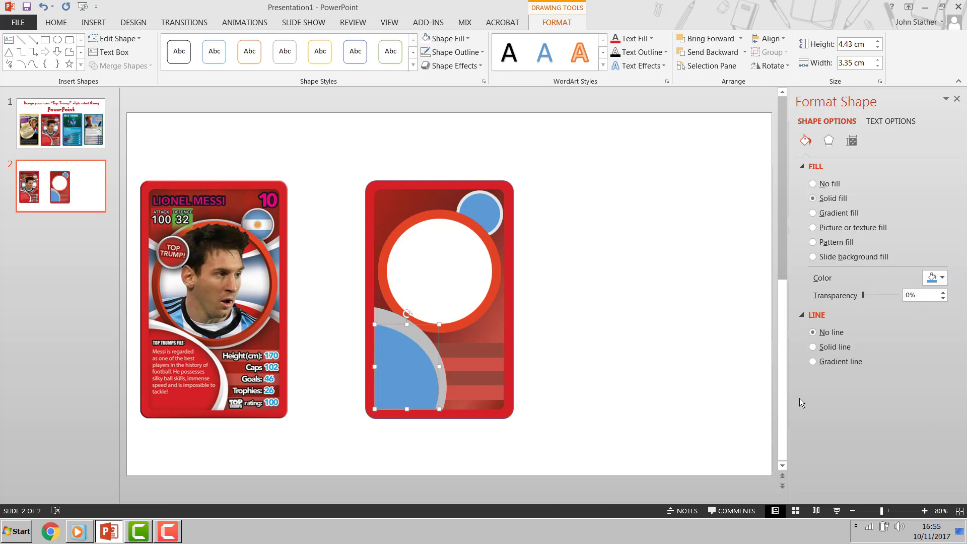
{"action": "left_click", "coordinate": [188, 395]}
{"action": "left_click", "coordinate": [564, 400]}
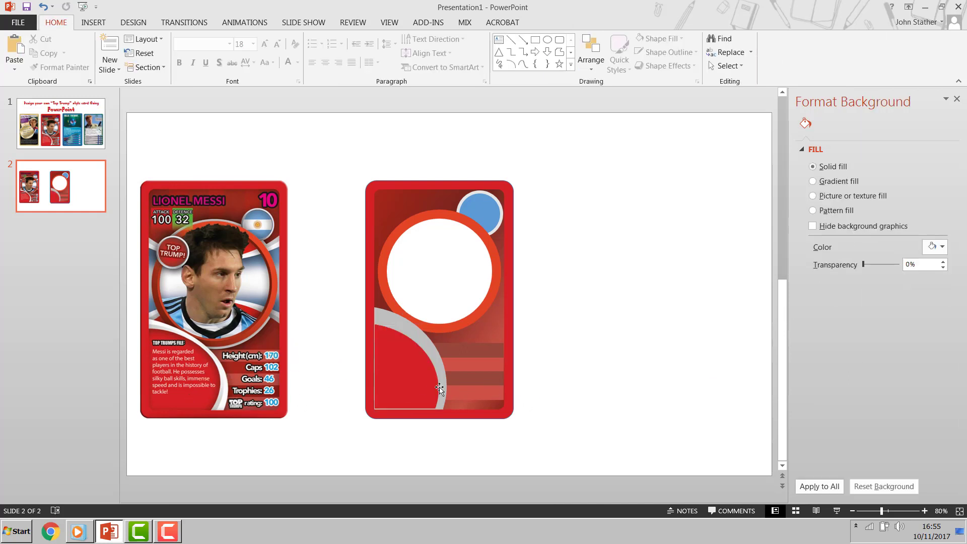
{"action": "left_click", "coordinate": [414, 385]}
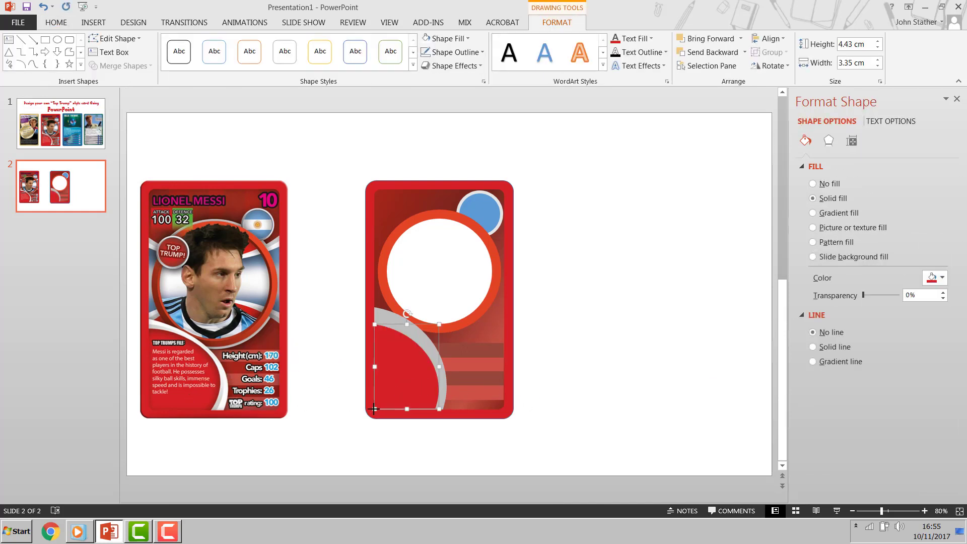
{"action": "left_click_drag", "start_coordinate": [376, 409], "coordinate": [373, 411]}
{"action": "left_click", "coordinate": [584, 403]}
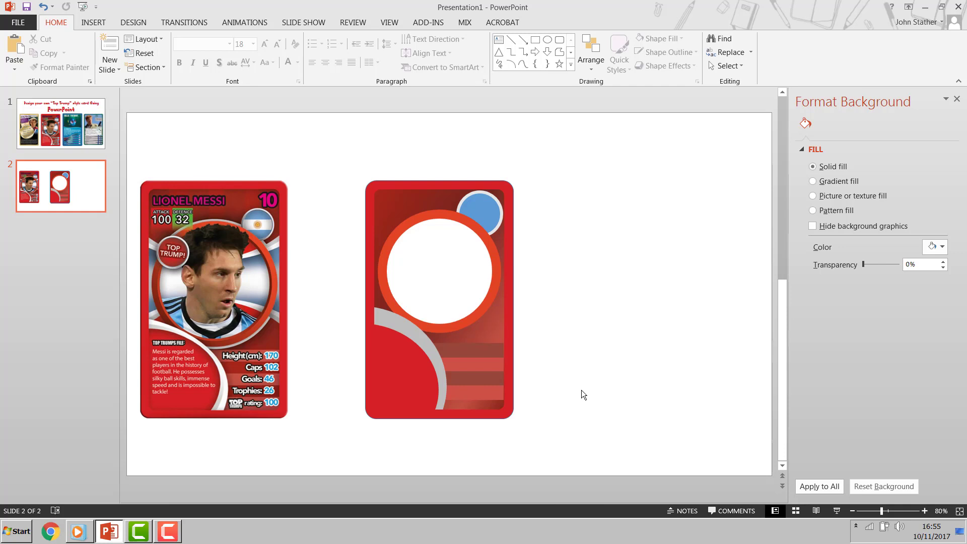
{"action": "left_click", "coordinate": [414, 362]}
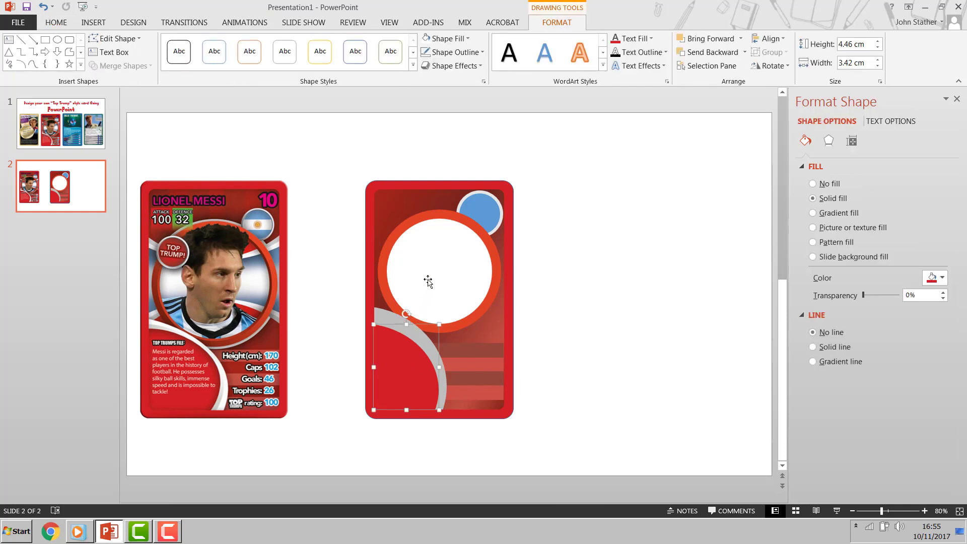
Step: Give the red quarter-circle an Inner Center shadow with 35 pt blur and more transparency
{"action": "left_click", "coordinate": [830, 139]}
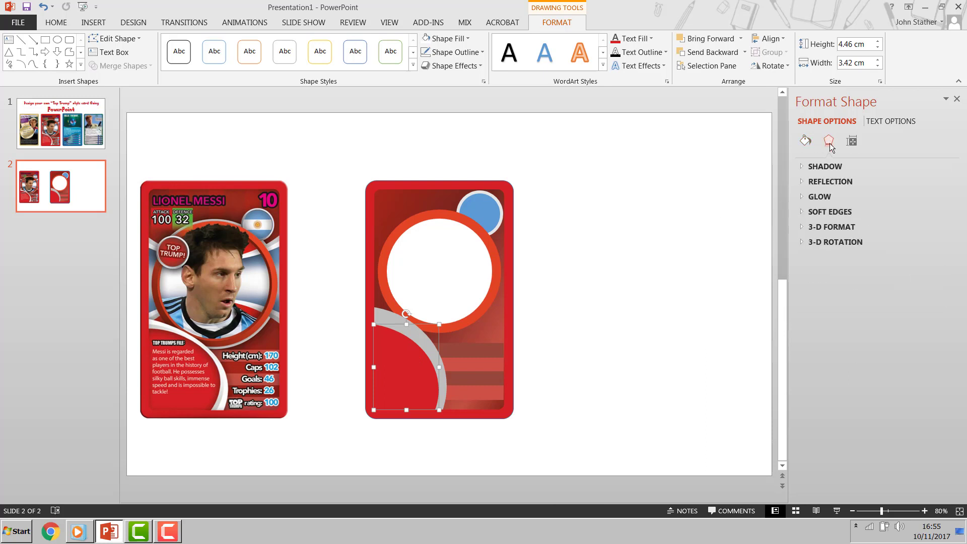
{"action": "left_click", "coordinate": [830, 165]}
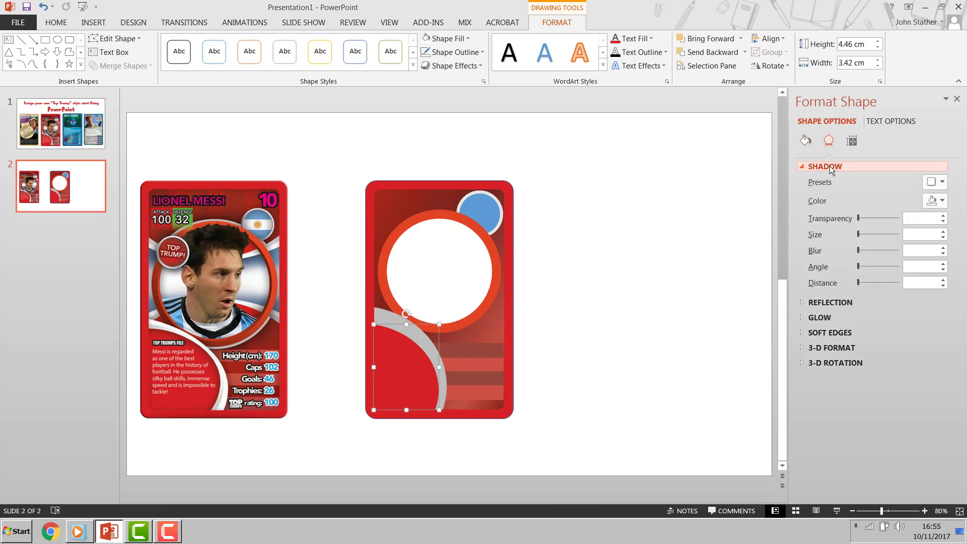
{"action": "left_click", "coordinate": [938, 186]}
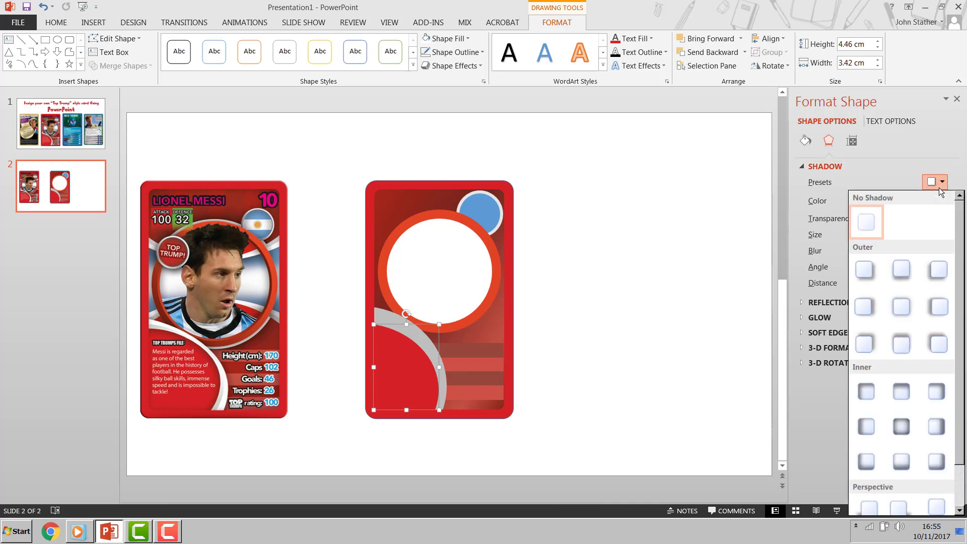
{"action": "left_click", "coordinate": [899, 427]}
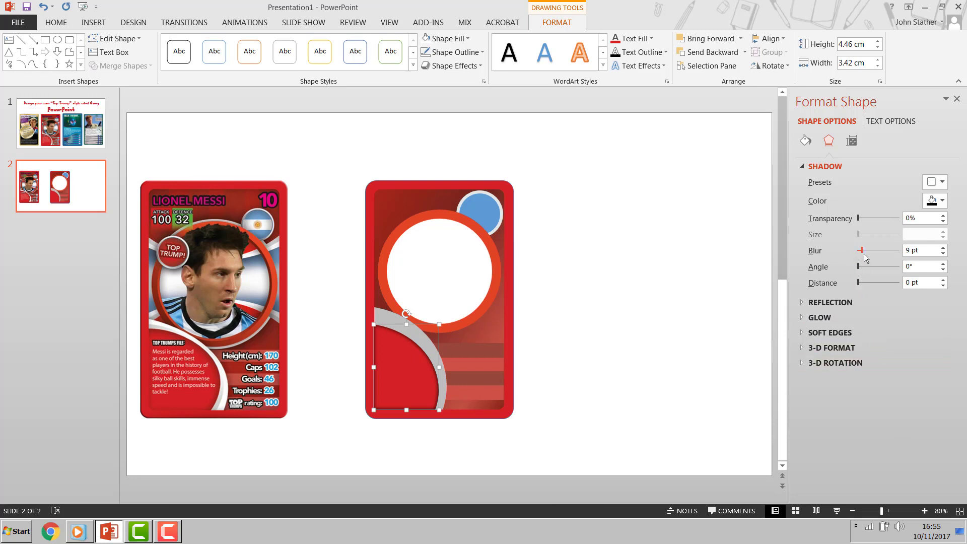
{"action": "left_click_drag", "start_coordinate": [863, 250], "coordinate": [872, 251]}
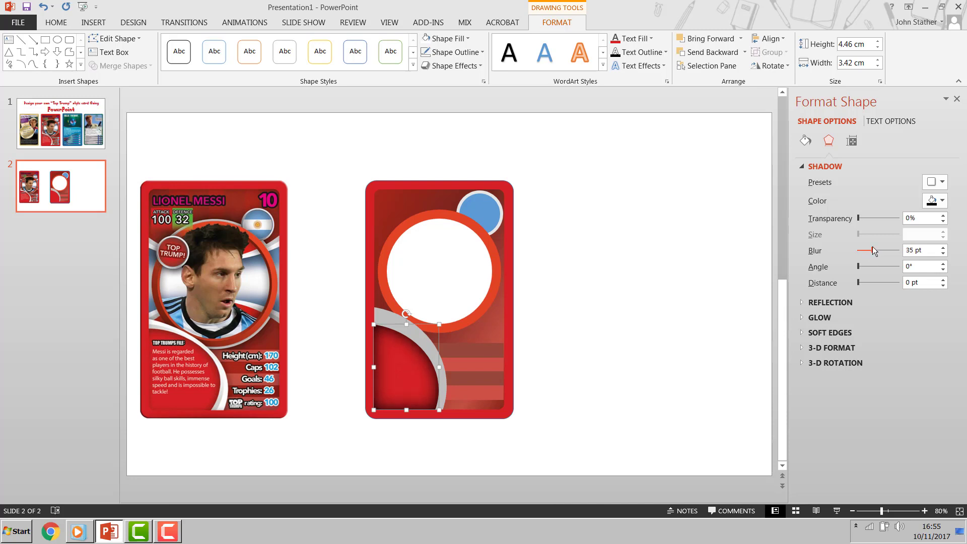
{"action": "left_click_drag", "start_coordinate": [860, 219], "coordinate": [868, 220]}
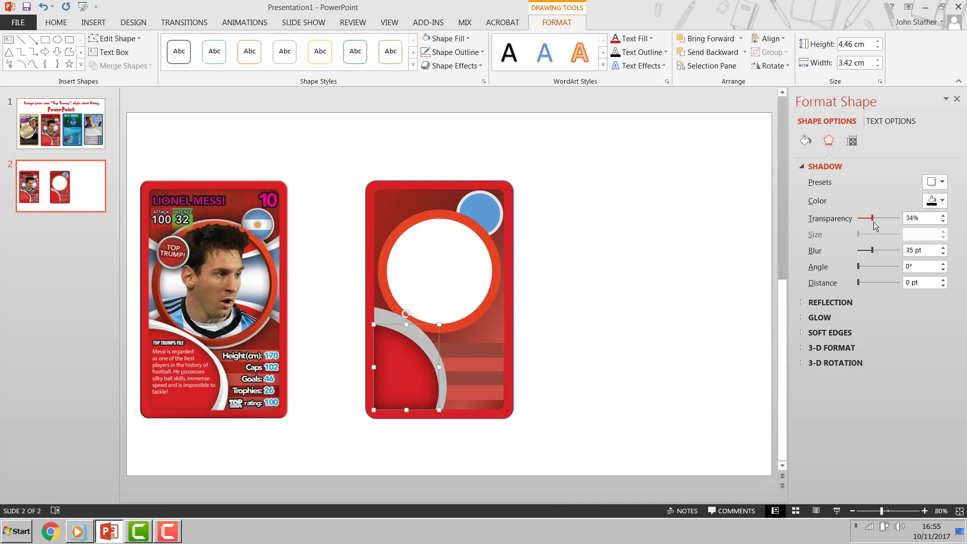
Step: Apply an Inner Center shadow to the card's red gradient panel at about 54% transparency
{"action": "left_click", "coordinate": [581, 263]}
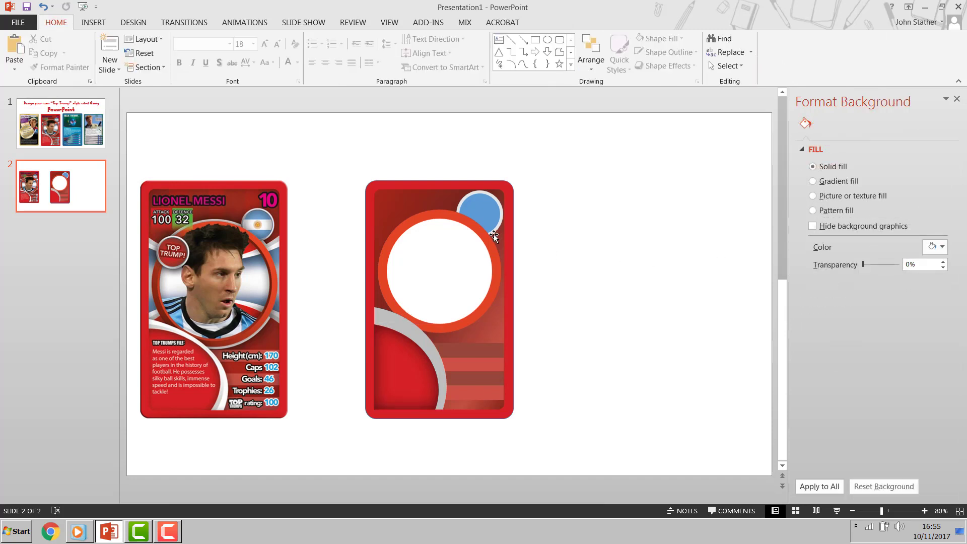
{"action": "left_click", "coordinate": [417, 201]}
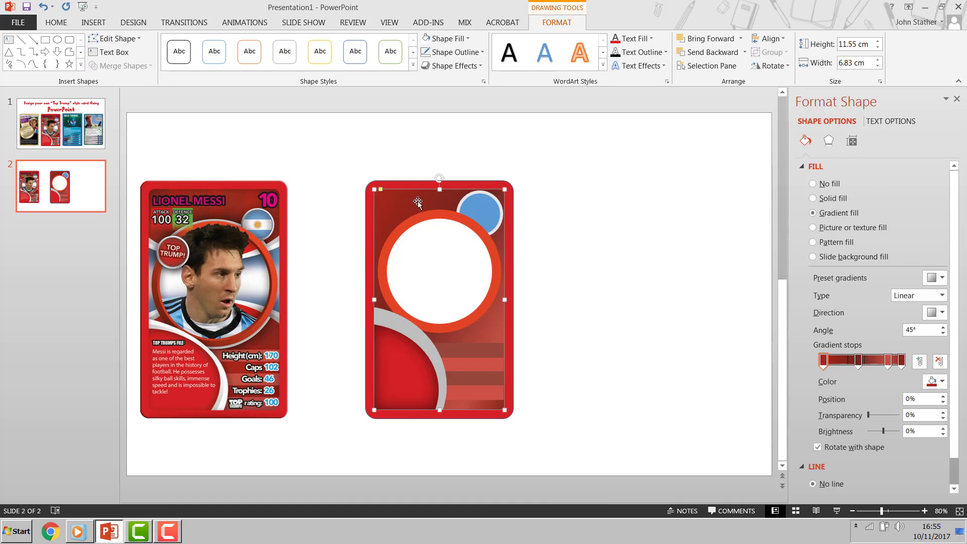
{"action": "left_click", "coordinate": [828, 141]}
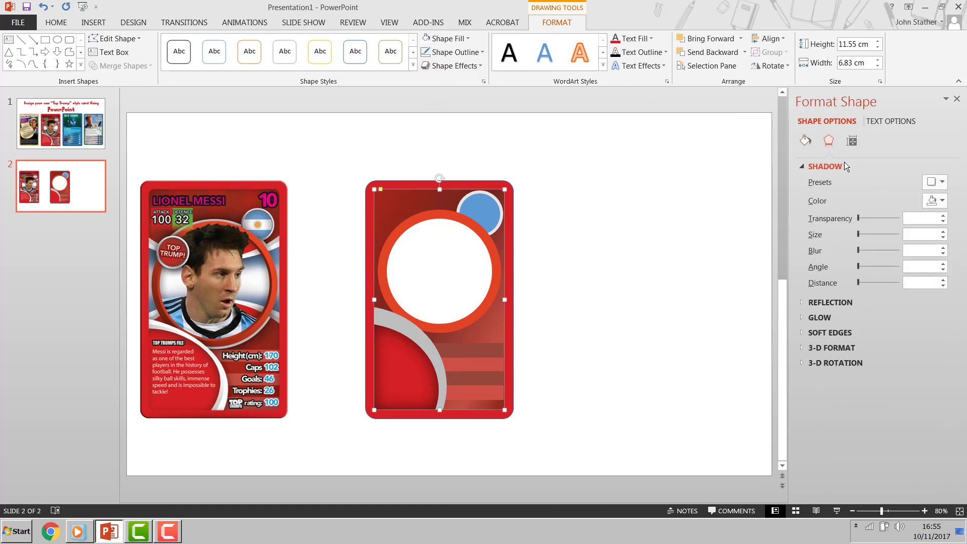
{"action": "left_click", "coordinate": [935, 183]}
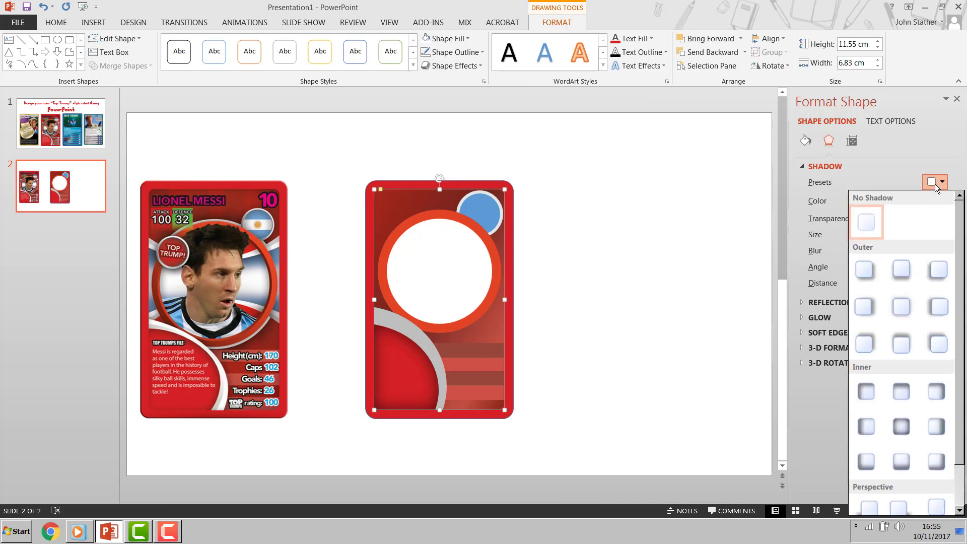
{"action": "left_click", "coordinate": [896, 427]}
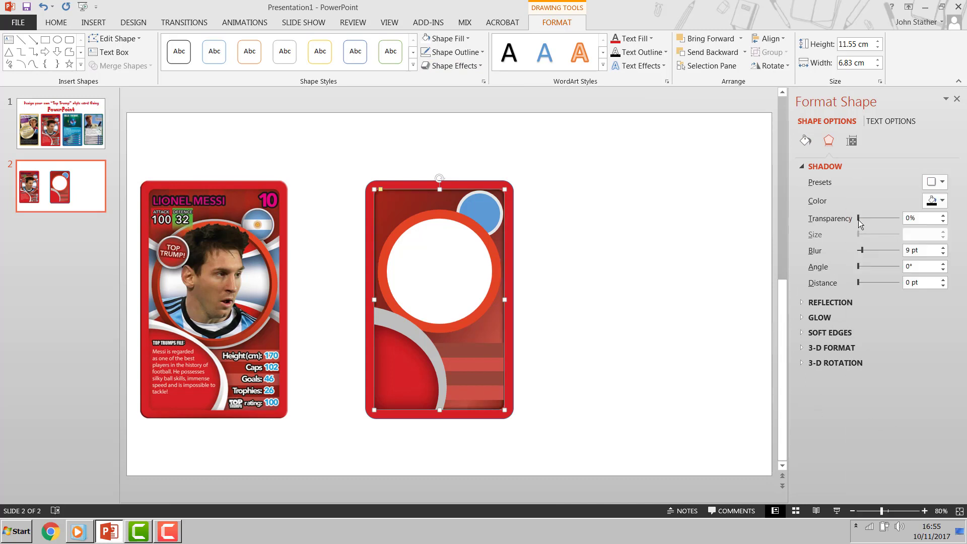
{"action": "left_click_drag", "start_coordinate": [858, 219], "coordinate": [880, 219]}
{"action": "left_click_drag", "start_coordinate": [858, 283], "coordinate": [869, 250]}
Step: Select all four stripe bars and set their fill transparency to 3%
{"action": "left_click", "coordinate": [732, 253]}
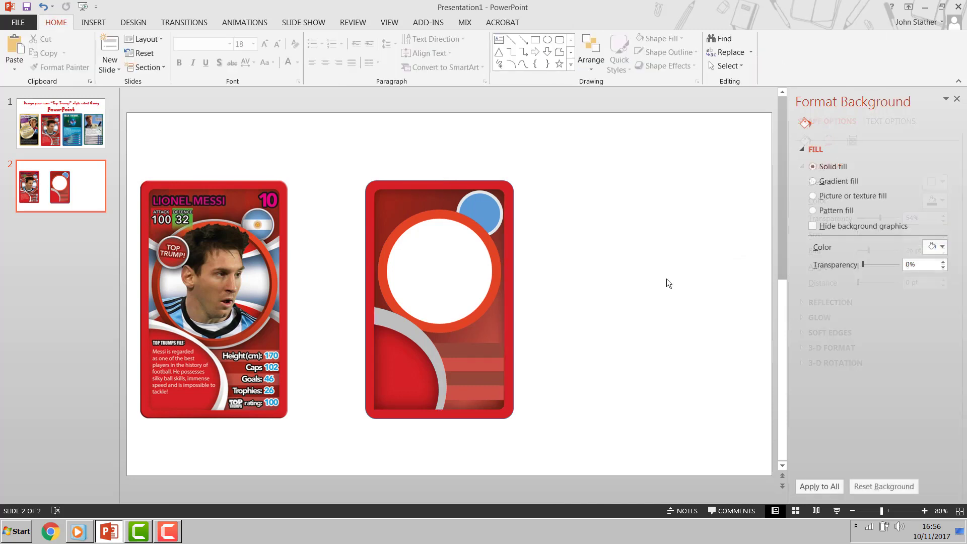
{"action": "left_click", "coordinate": [489, 391]}
{"action": "left_click", "coordinate": [487, 379], "text": "shift"}
{"action": "left_click", "coordinate": [484, 363], "text": "shift"}
{"action": "left_click", "coordinate": [481, 351], "text": "shift"}
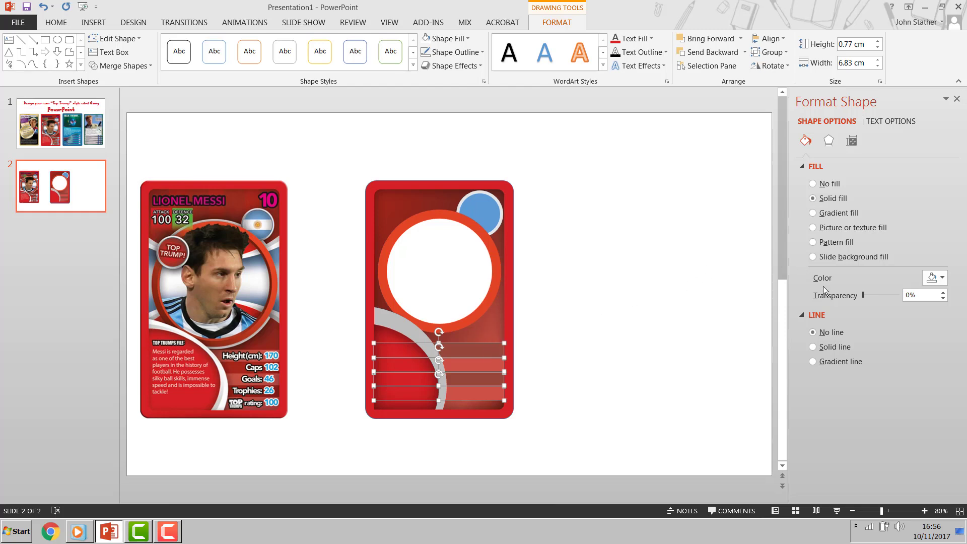
{"action": "left_click_drag", "start_coordinate": [862, 295], "coordinate": [863, 295]}
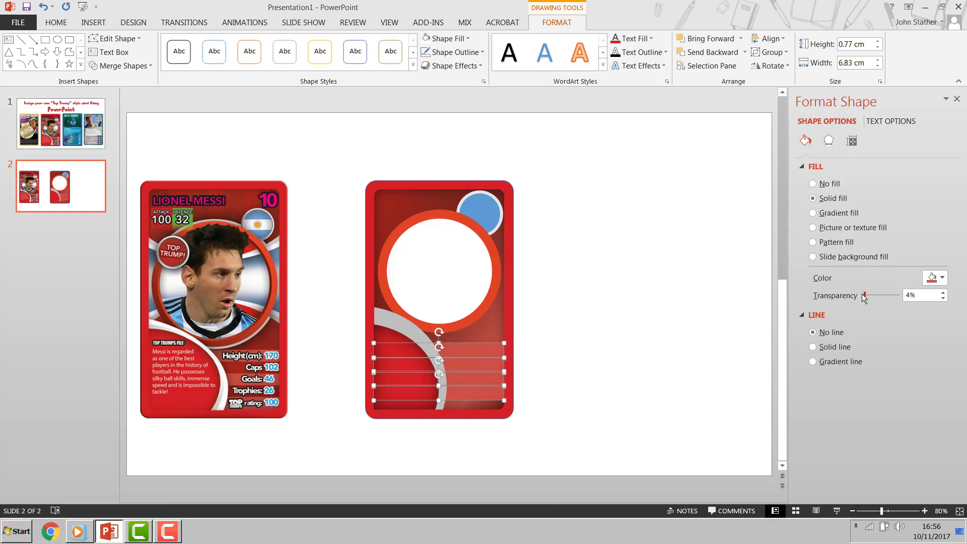
{"action": "left_click", "coordinate": [699, 296]}
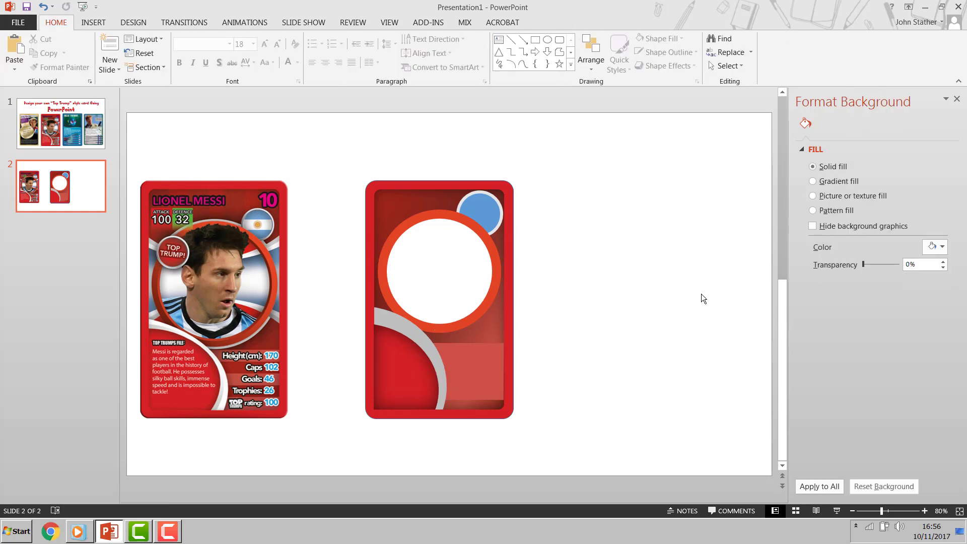
{"action": "key", "text": "ctrl+z"}
{"action": "key", "text": "ctrl+z"}
{"action": "key", "text": "ctrl+y"}
{"action": "key", "text": "ctrl+z"}
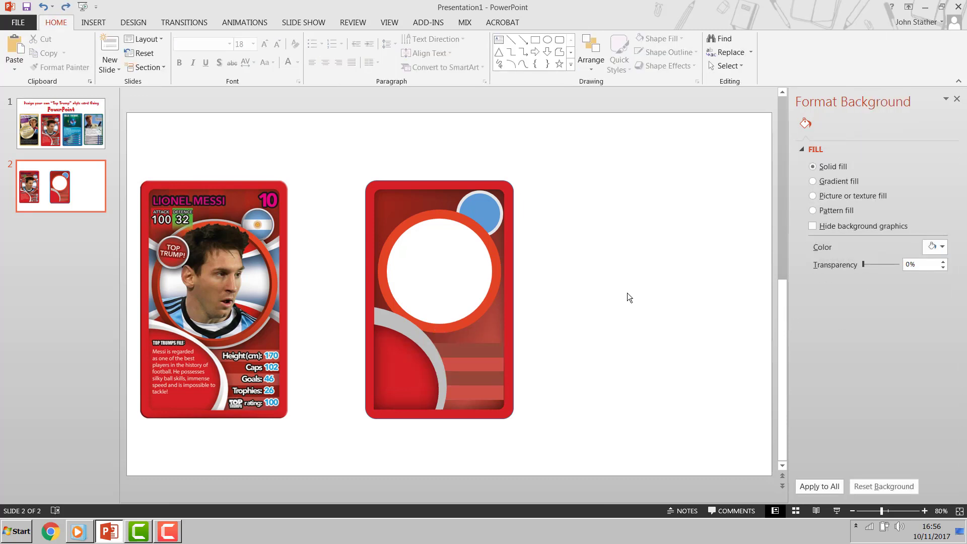
Step: Type 'Text' on the top stripe bar and right-align it
{"action": "left_click", "coordinate": [483, 352]}
{"action": "type", "text": "Test"}
{"action": "key", "text": "BackSpace"}
{"action": "key", "text": "BackSpace"}
{"action": "type", "text": "xt"}
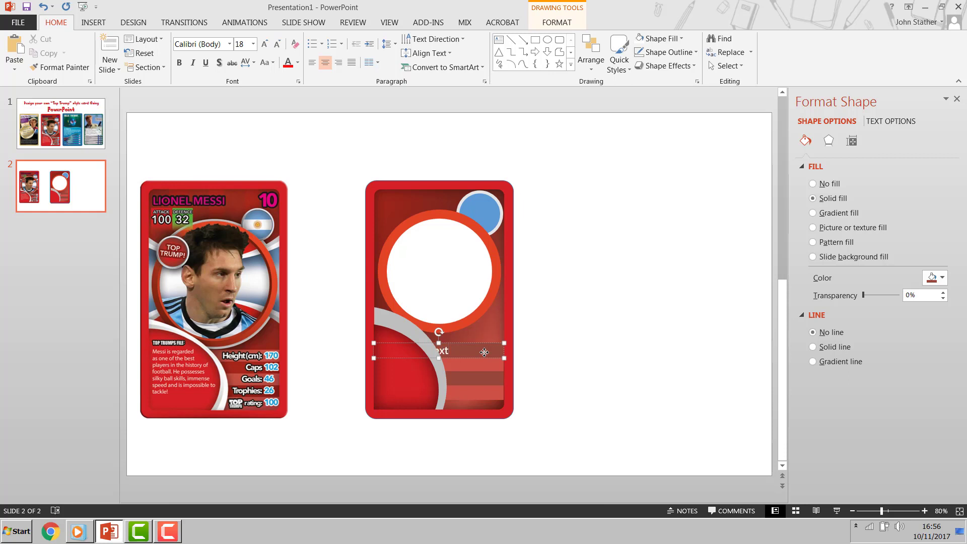
{"action": "left_click", "coordinate": [338, 63]}
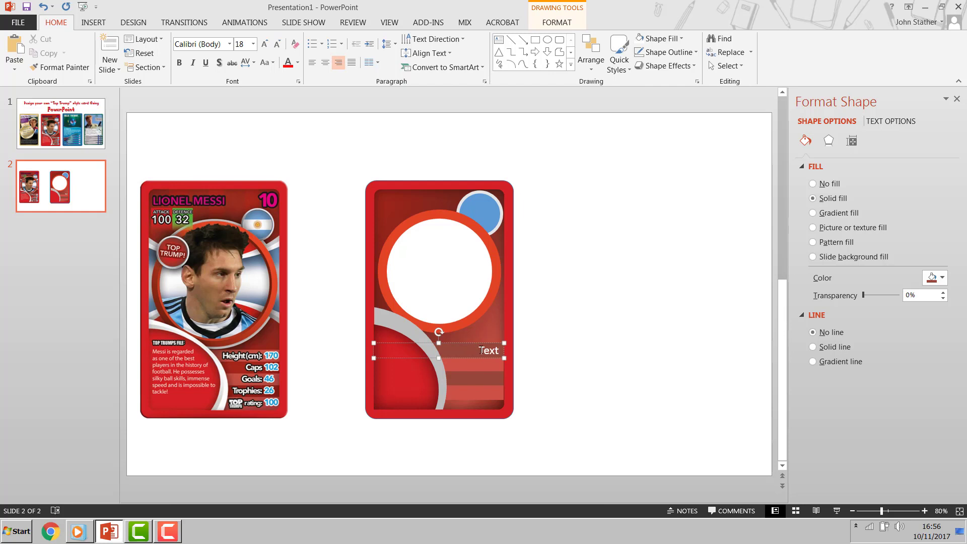
Step: Set the word Text in Arial Rounded MT Bold
{"action": "left_click_drag", "start_coordinate": [478, 351], "coordinate": [503, 351]}
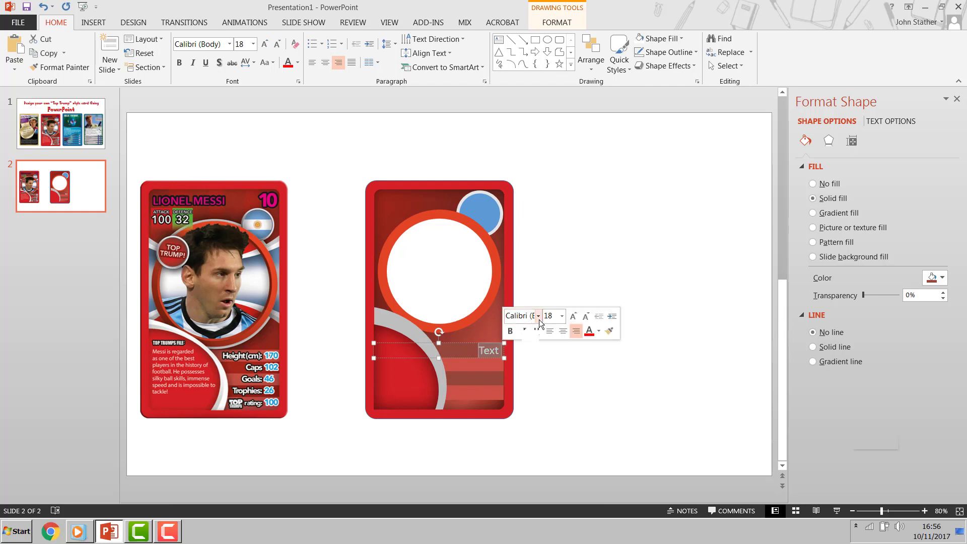
{"action": "left_click", "coordinate": [538, 316]}
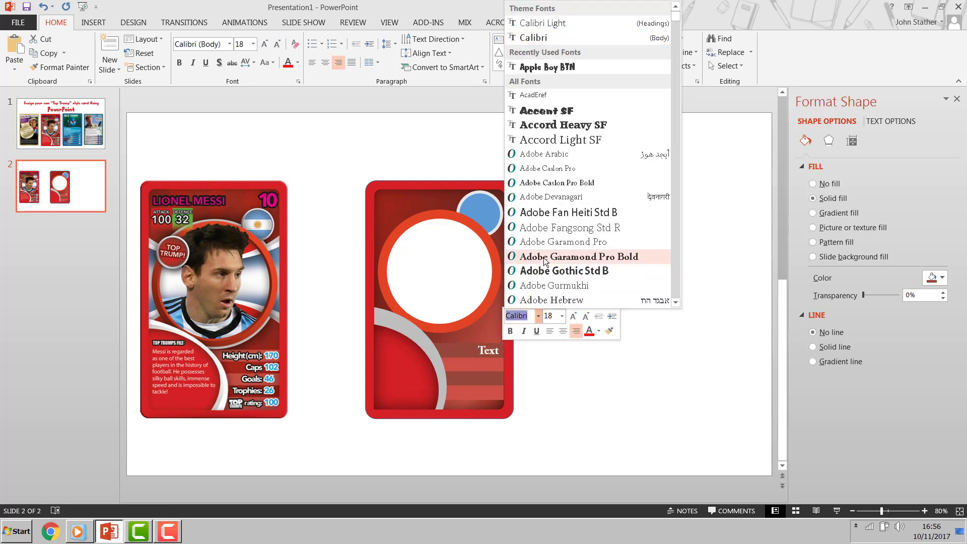
{"action": "scroll", "coordinate": [544, 260], "scroll_direction": "down", "scroll_amount": 3}
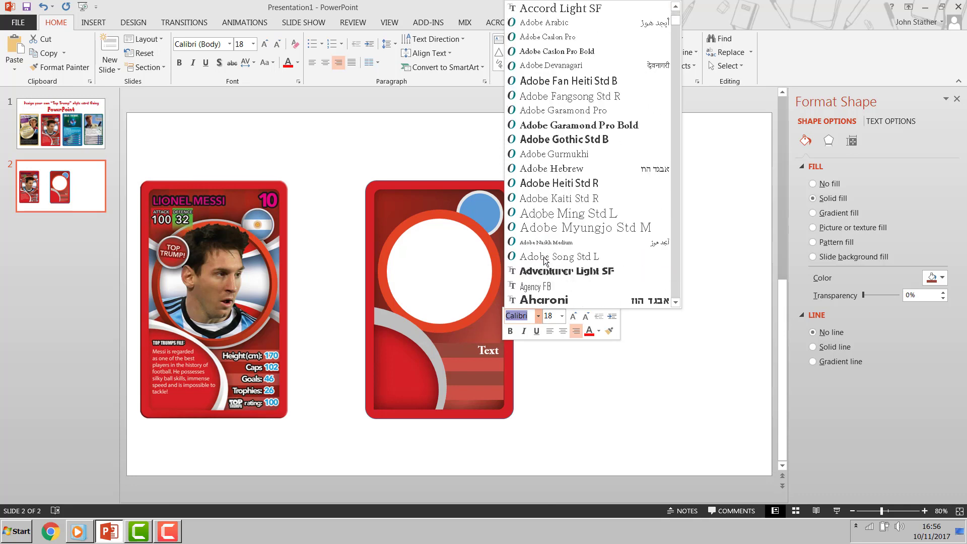
{"action": "scroll", "coordinate": [544, 260], "scroll_direction": "up", "scroll_amount": 3}
{"action": "scroll", "coordinate": [544, 258], "scroll_direction": "down", "scroll_amount": 7}
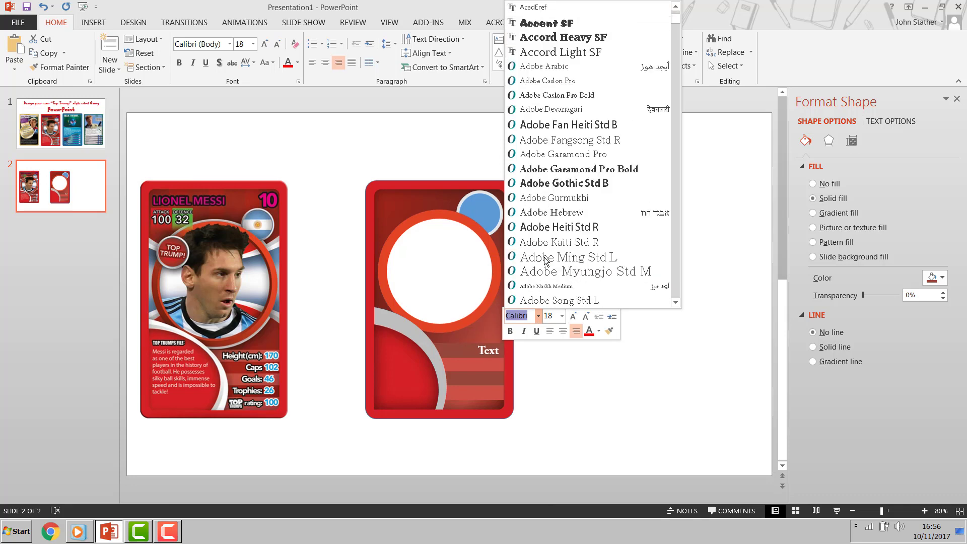
{"action": "scroll", "coordinate": [543, 258], "scroll_direction": "down", "scroll_amount": 4}
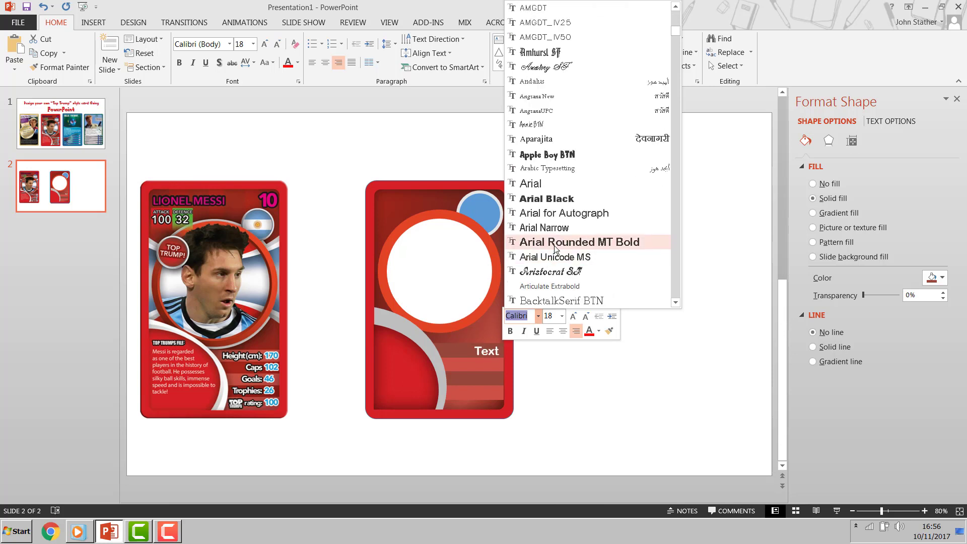
{"action": "left_click", "coordinate": [553, 246]}
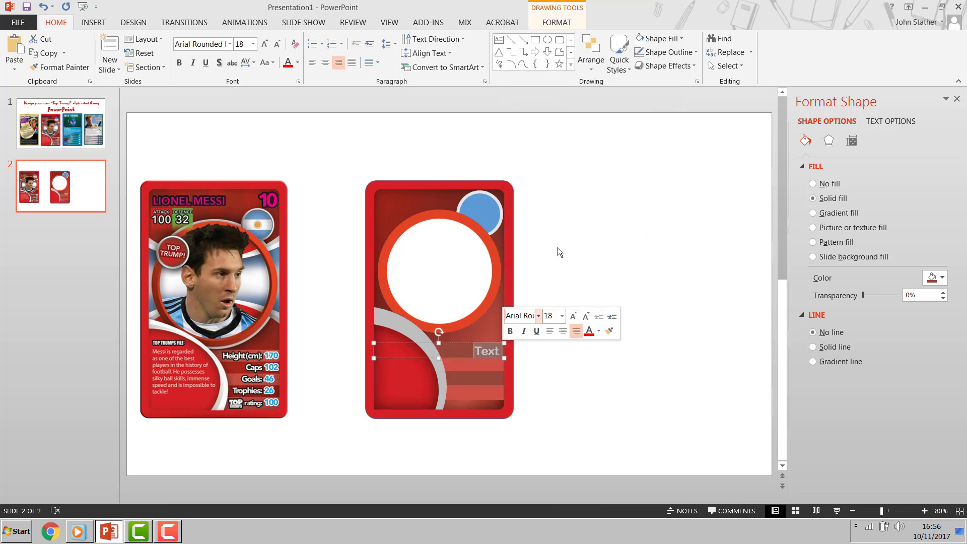
Step: Add a text shadow, extend the label to 'Text: Number', and colour Number blue
{"action": "left_click", "coordinate": [218, 63]}
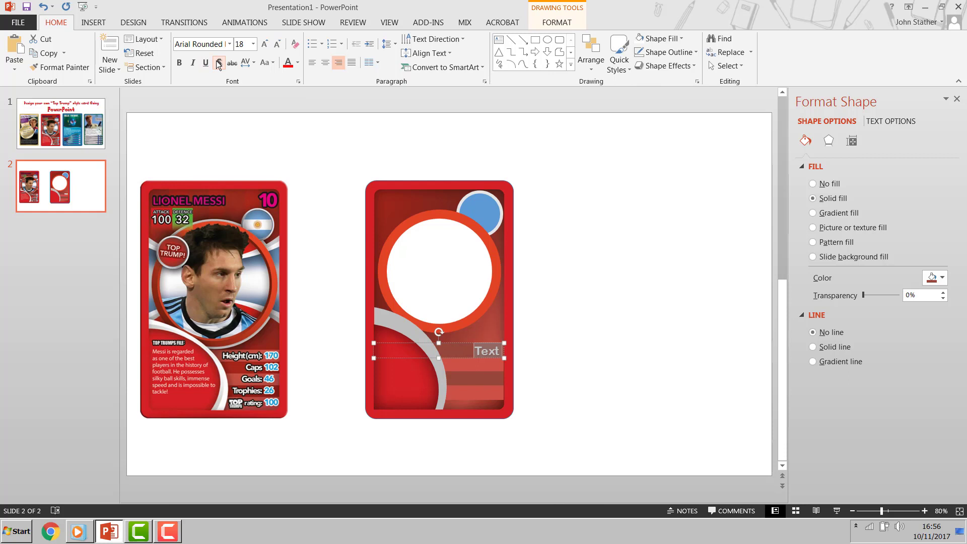
{"action": "left_click", "coordinate": [500, 352]}
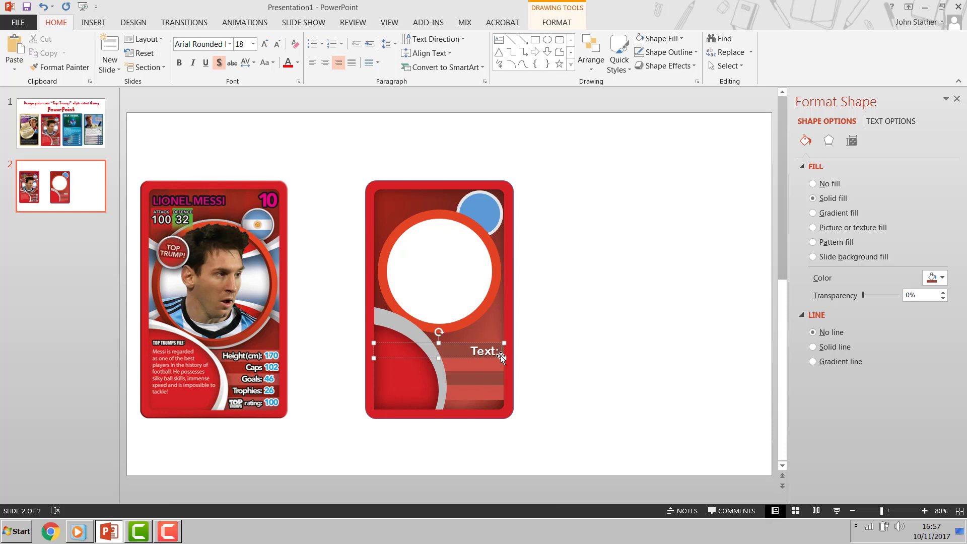
{"action": "type", "text": ": Number"}
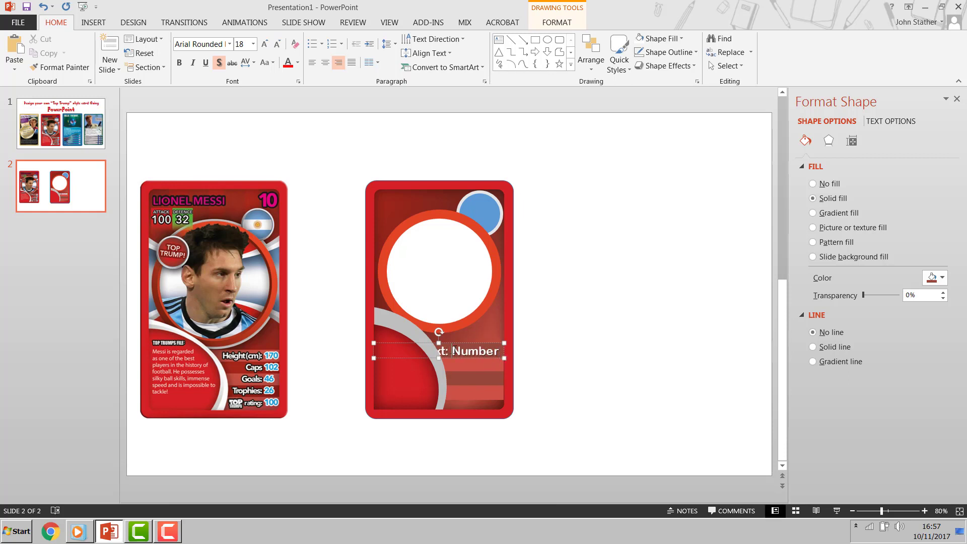
{"action": "left_click_drag", "start_coordinate": [451, 351], "coordinate": [504, 351]}
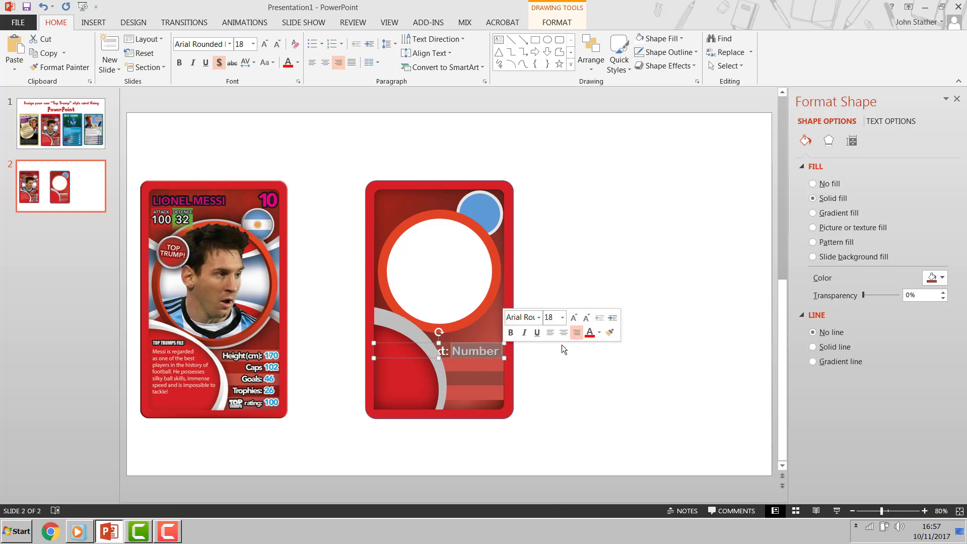
{"action": "left_click", "coordinate": [600, 336]}
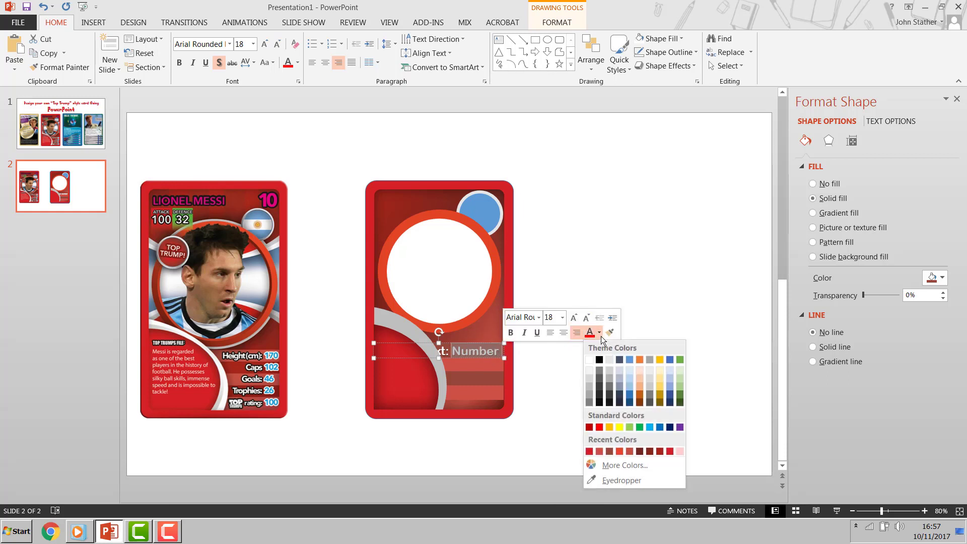
{"action": "left_click", "coordinate": [629, 360]}
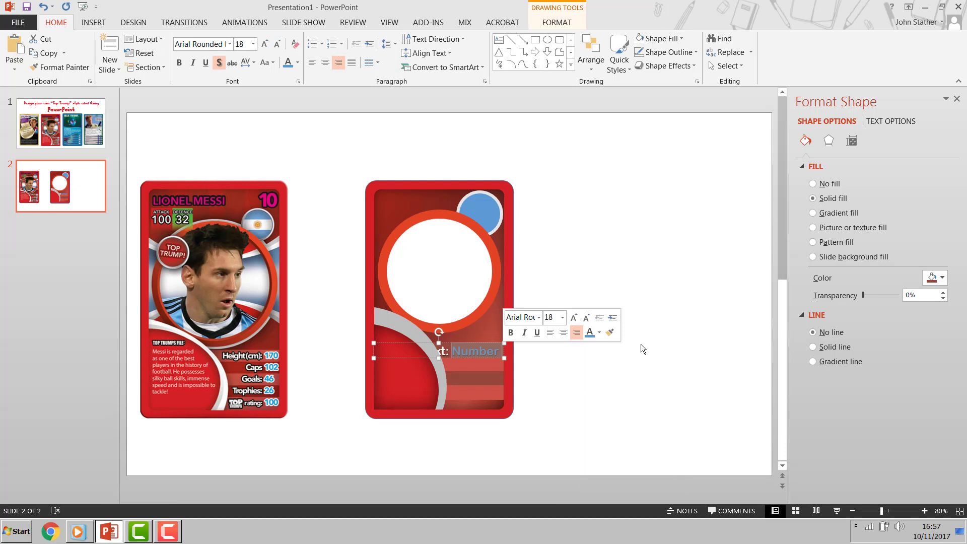
Step: Give the word Number a solid white text outline at 0.75 pt
{"action": "left_click", "coordinate": [875, 120]}
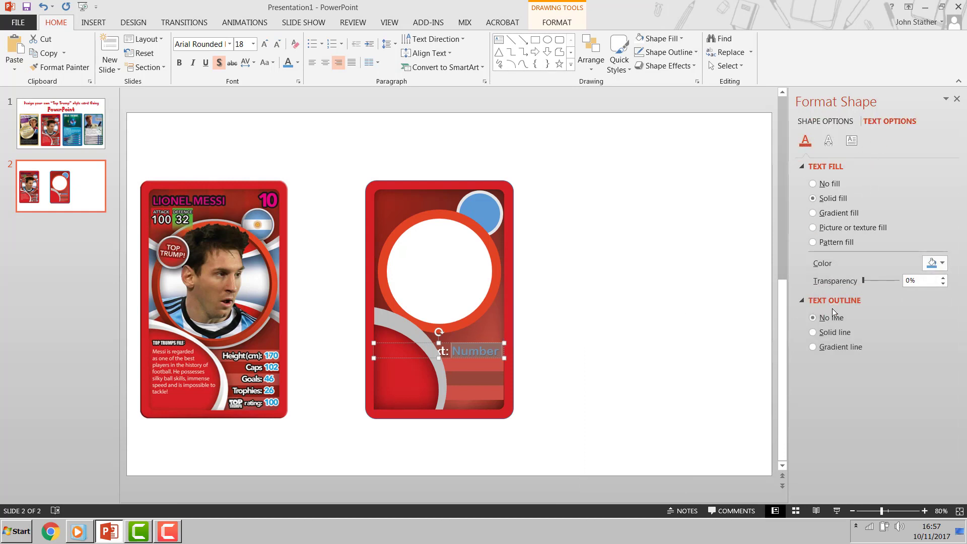
{"action": "left_click", "coordinate": [814, 332]}
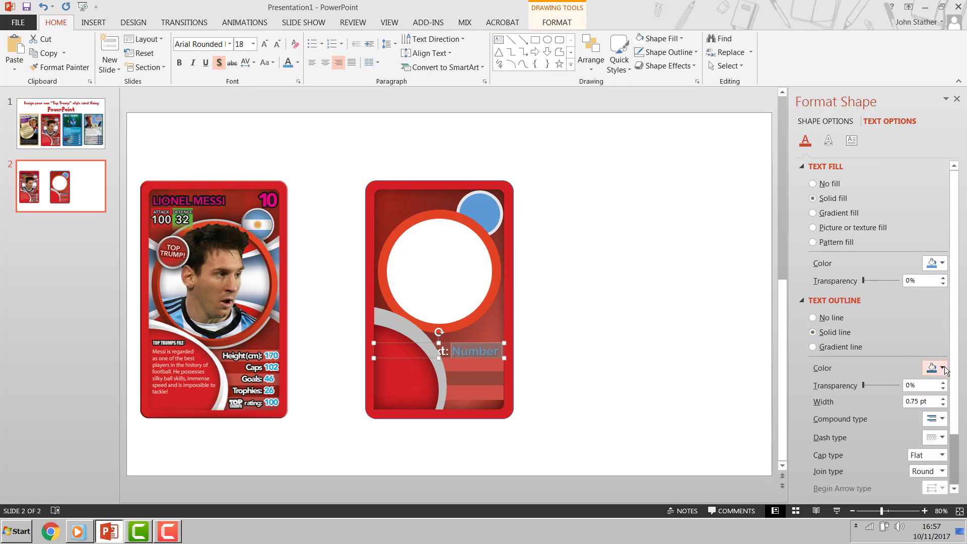
{"action": "left_click", "coordinate": [935, 368]}
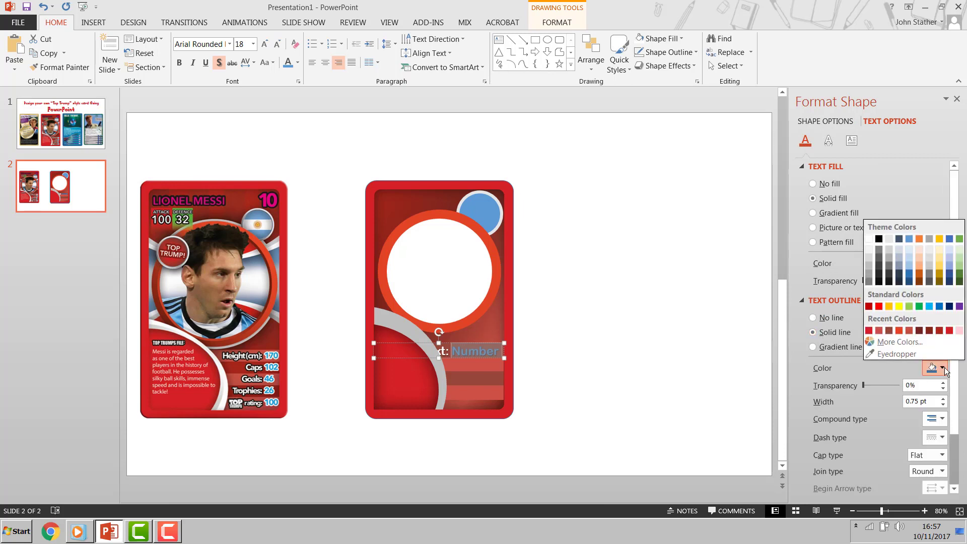
{"action": "left_click", "coordinate": [869, 238]}
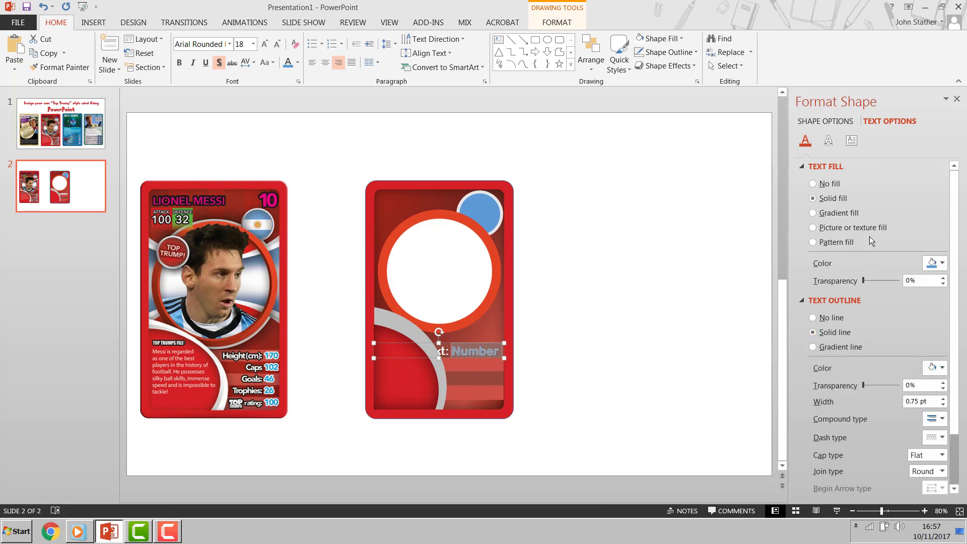
{"action": "left_click", "coordinate": [942, 404]}
{"action": "left_click", "coordinate": [943, 404]}
{"action": "left_click", "coordinate": [942, 404]}
{"action": "left_click", "coordinate": [943, 398]}
{"action": "left_click", "coordinate": [943, 398]}
{"action": "left_click", "coordinate": [943, 398]}
{"action": "left_click", "coordinate": [944, 398]}
{"action": "left_click", "coordinate": [944, 398]}
{"action": "left_click_drag", "start_coordinate": [863, 385], "coordinate": [841, 384]}
{"action": "left_click", "coordinate": [943, 405]}
{"action": "left_click", "coordinate": [943, 405]}
Step: Reduce the whole 'Text: Number' label to 12 pt
{"action": "left_click", "coordinate": [681, 399]}
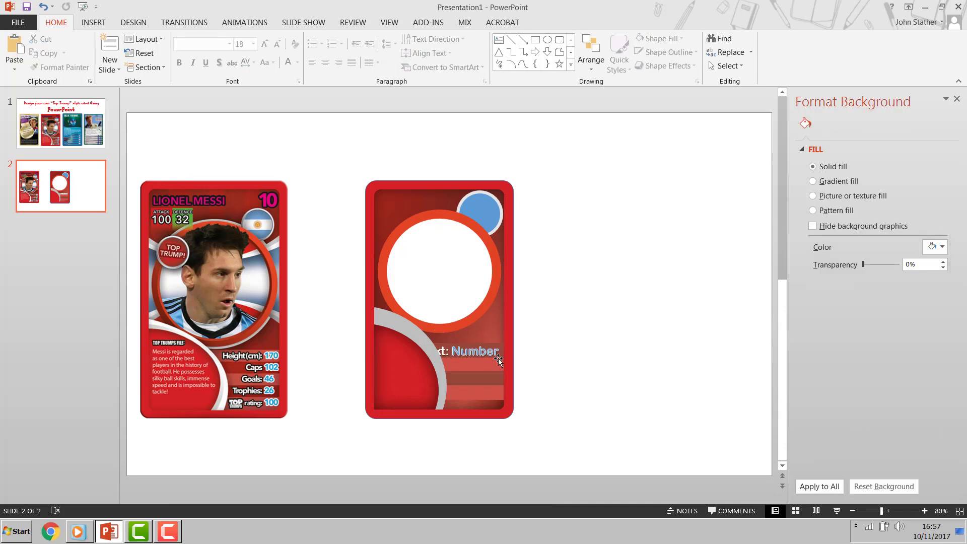
{"action": "left_click", "coordinate": [479, 350]}
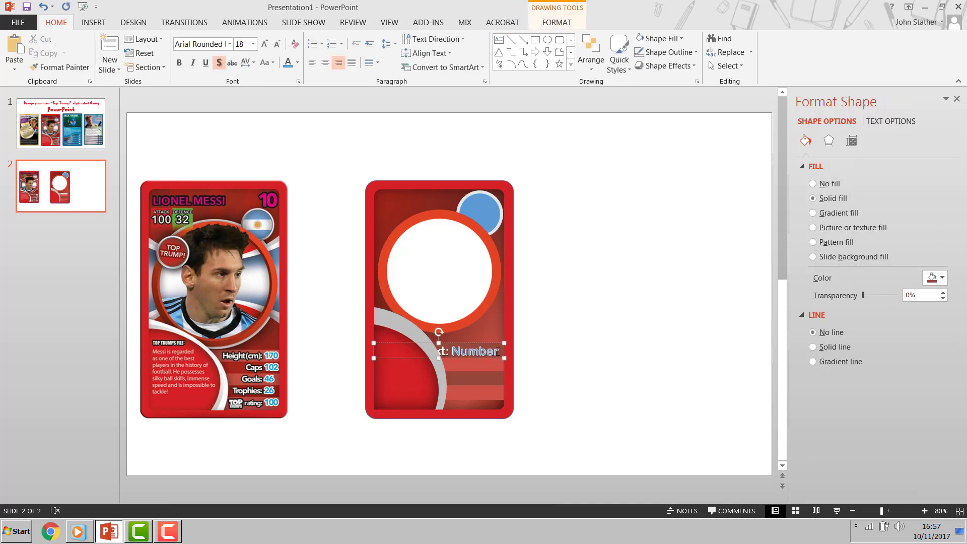
{"action": "key", "text": "ctrl+shift+Left"}
{"action": "key", "text": "ctrl+shift+Left"}
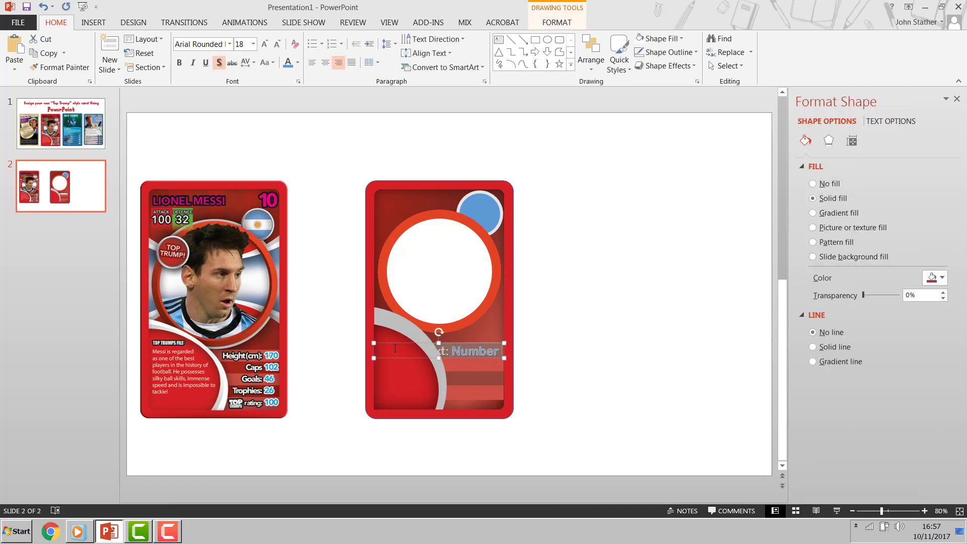
{"action": "left_click", "coordinate": [273, 41]}
{"action": "left_click", "coordinate": [273, 42]}
{"action": "left_click", "coordinate": [273, 41]}
{"action": "left_click", "coordinate": [620, 267]}
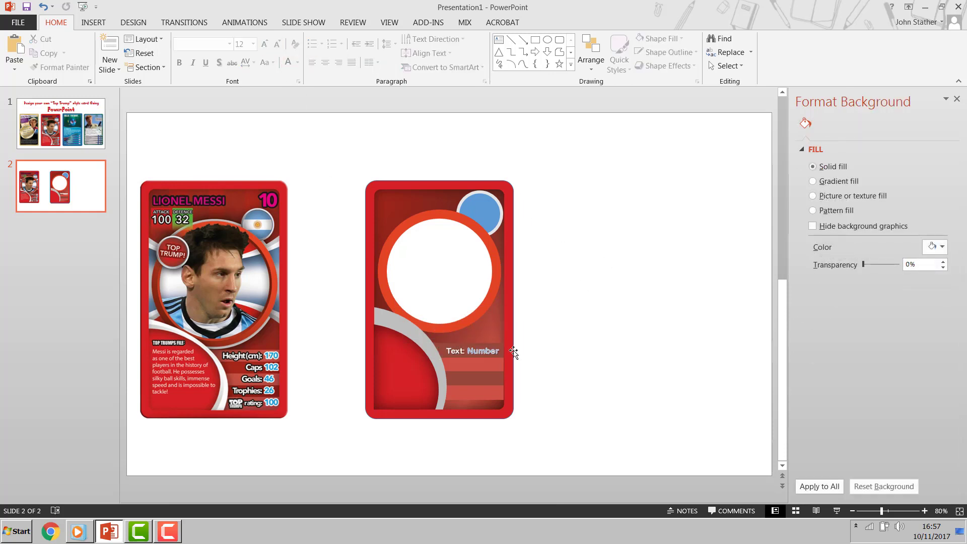